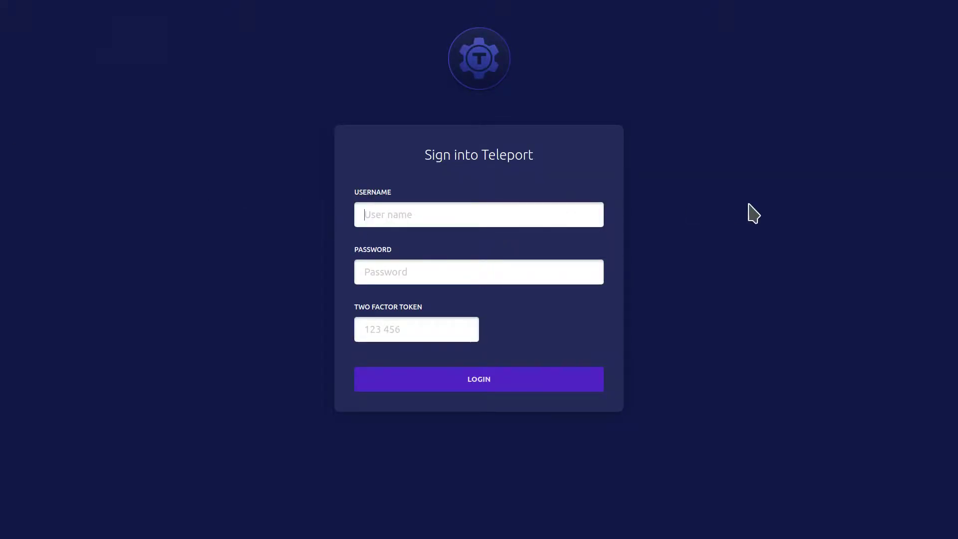
Sign in as the admin user and open the example cluster's Roles page
type("adminuser")
key("Return")
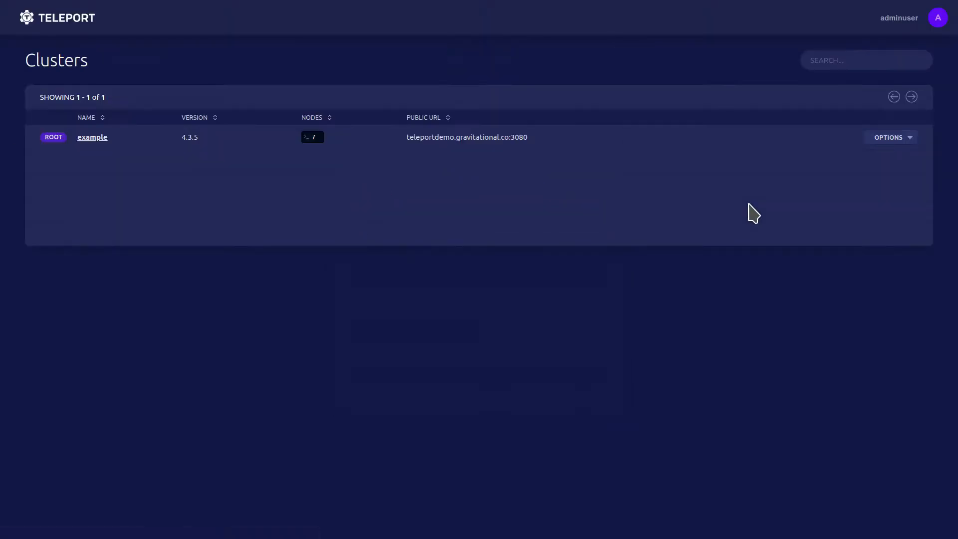
left_click(93, 137)
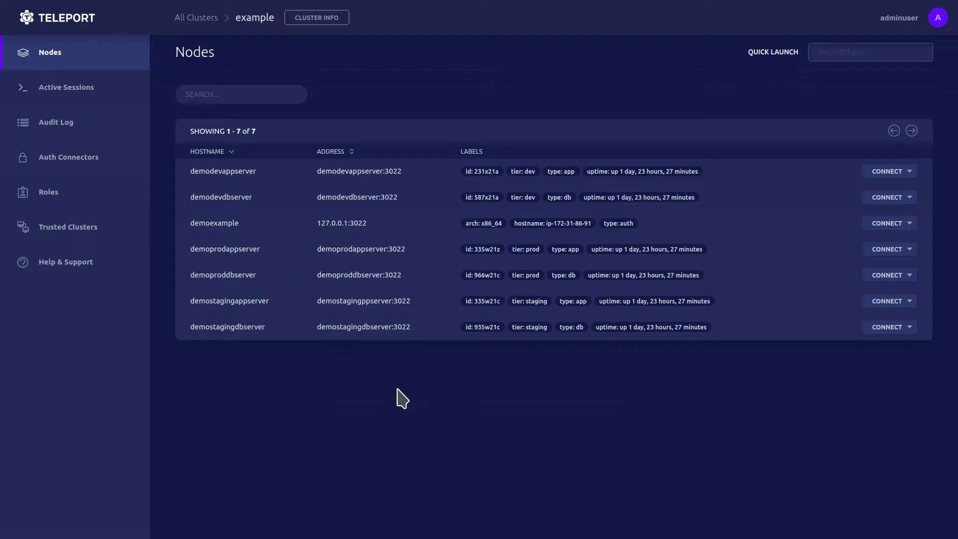
left_click(50, 193)
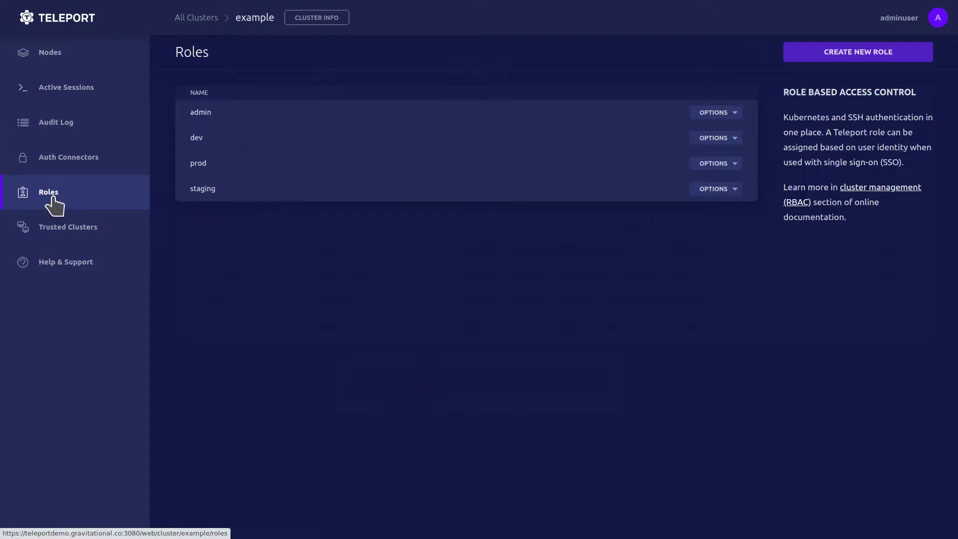
Open the dev role's YAML spec, review it, and cancel without saving changes
left_click(728, 140)
left_click(715, 151)
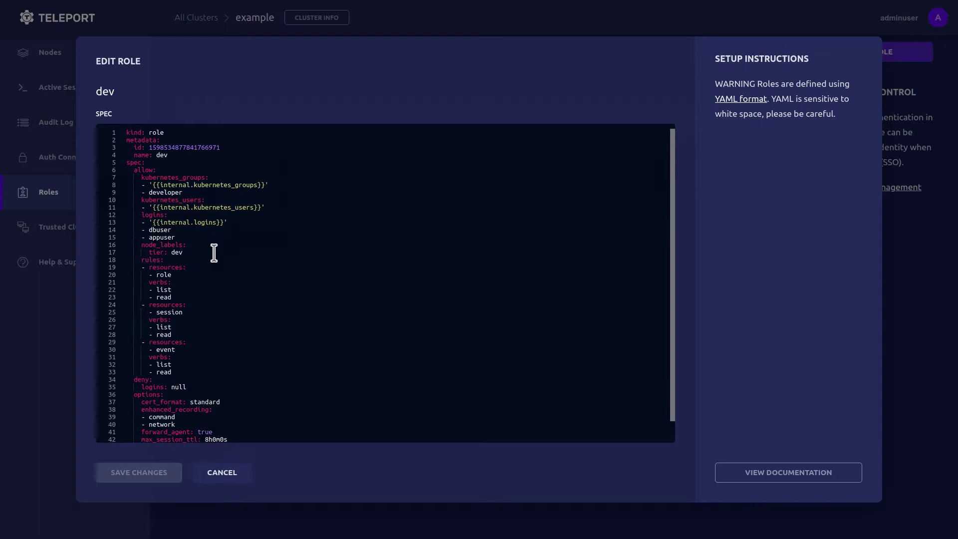
left_click(240, 474)
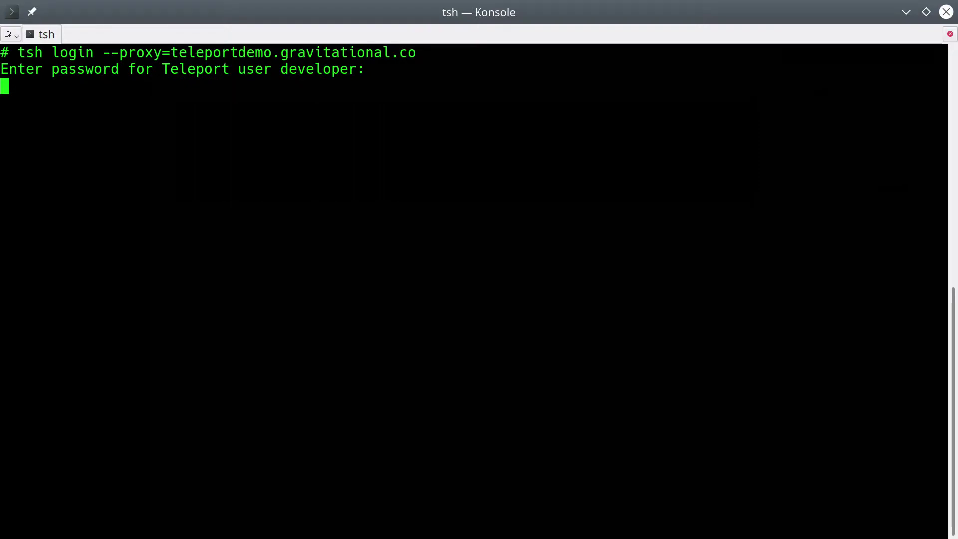
Log tsh into teleportdemo.gravitational.co with password and one-time code, then run tsh ls
key("Return")
key("Return")
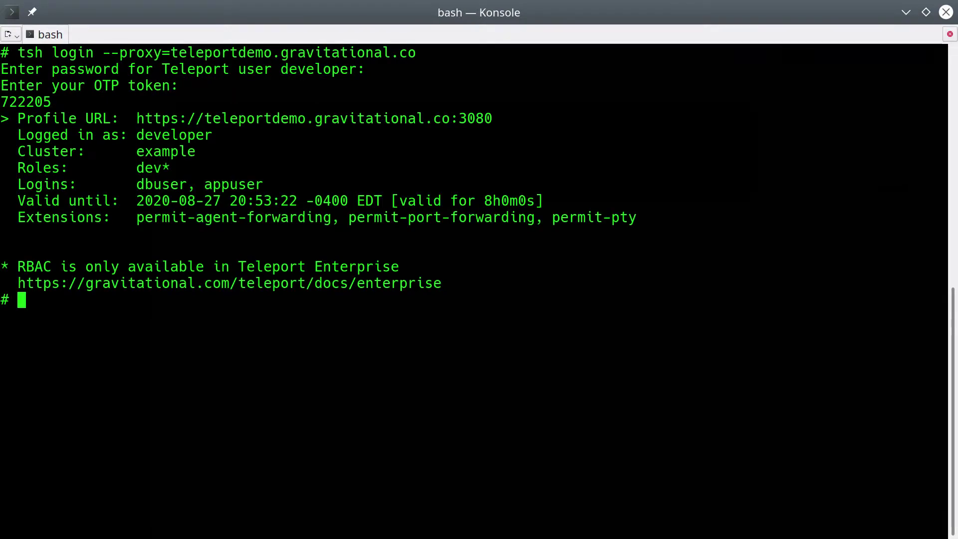
key("Return")
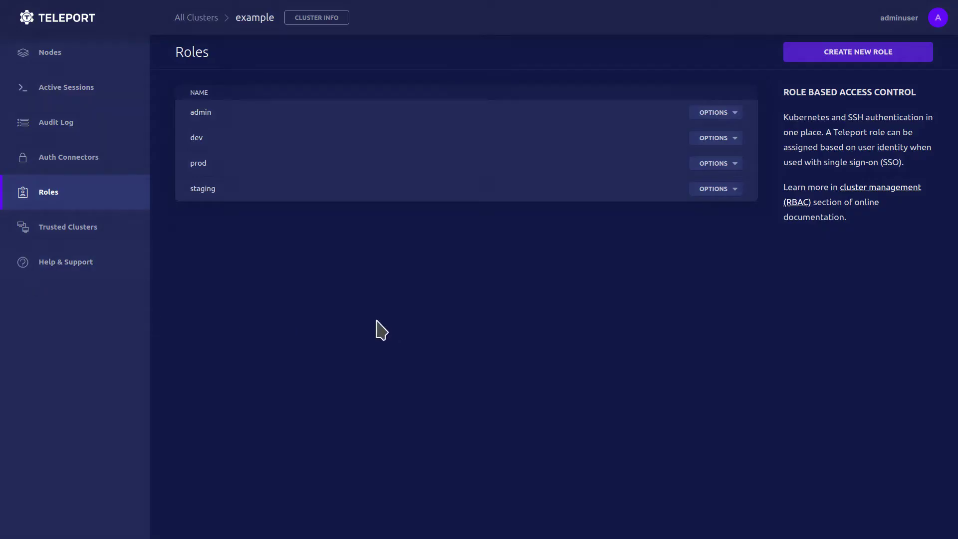
left_click(699, 192)
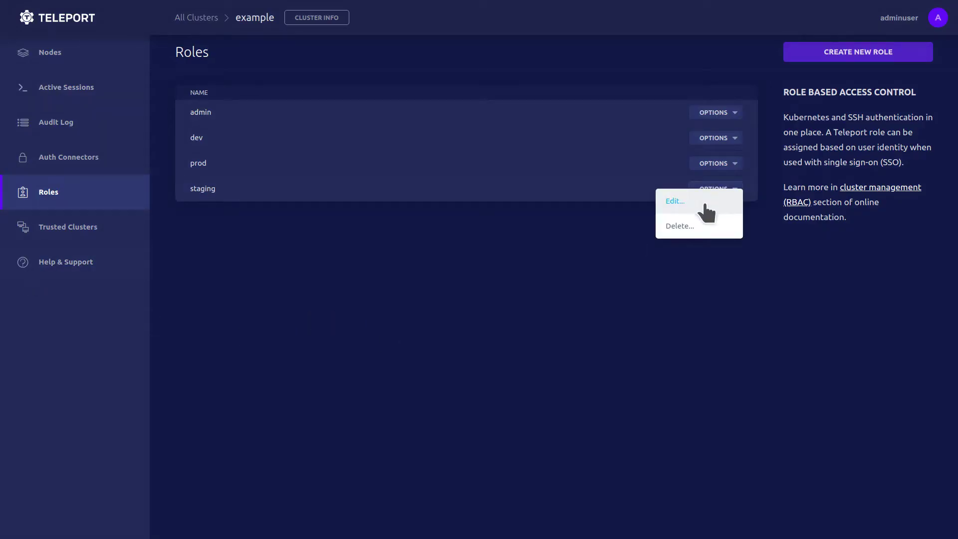
left_click(697, 202)
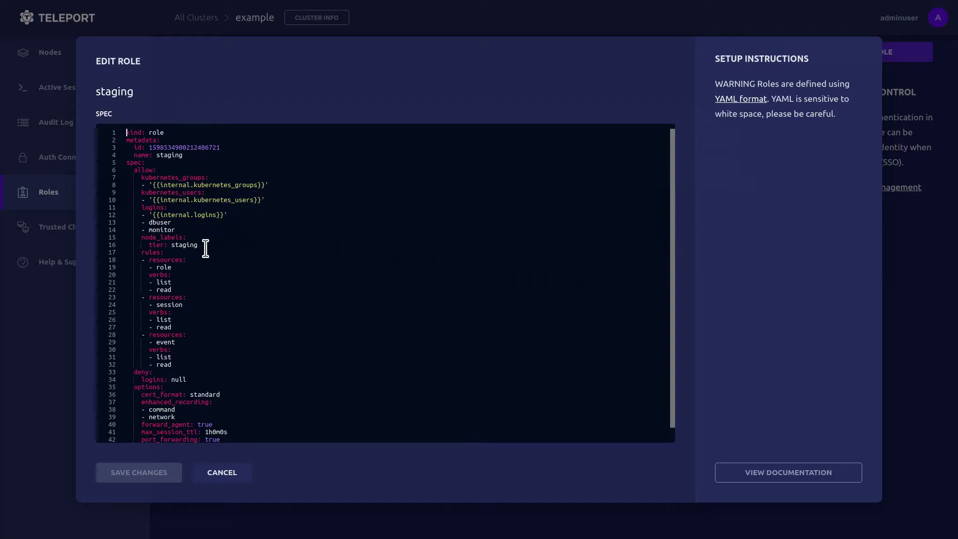
left_click(232, 472)
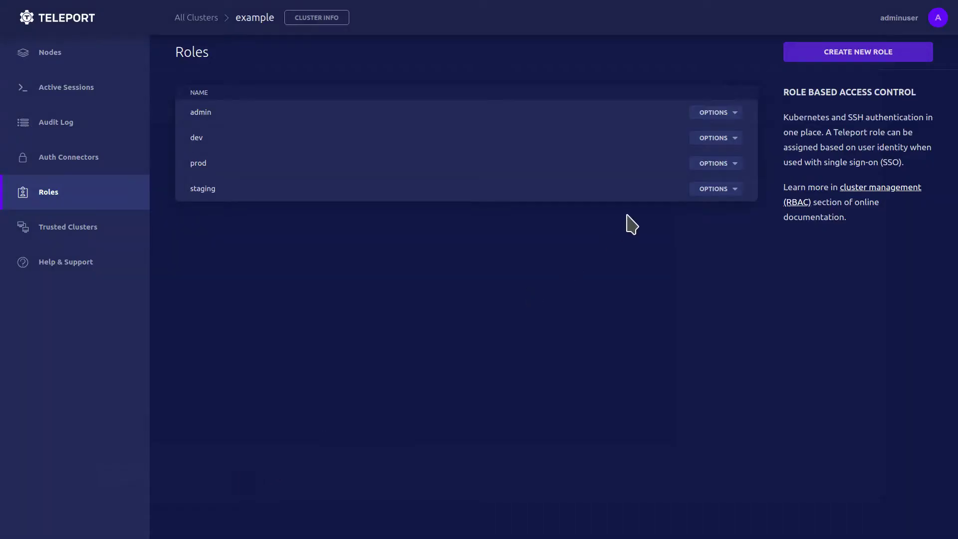
left_click(707, 140)
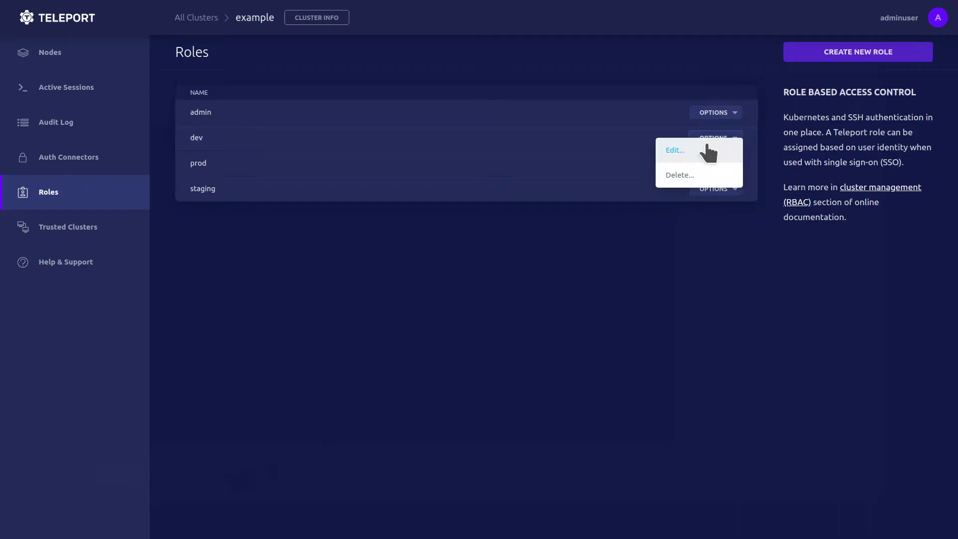
left_click(676, 150)
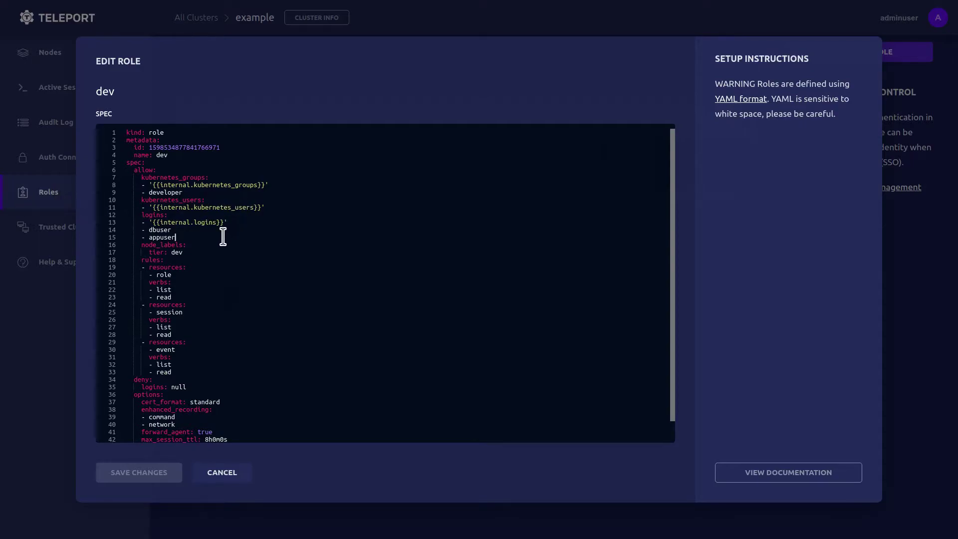
Add request roles ['staging', 'prod'] to the dev role, save it, and submit the staging request
key("Return")
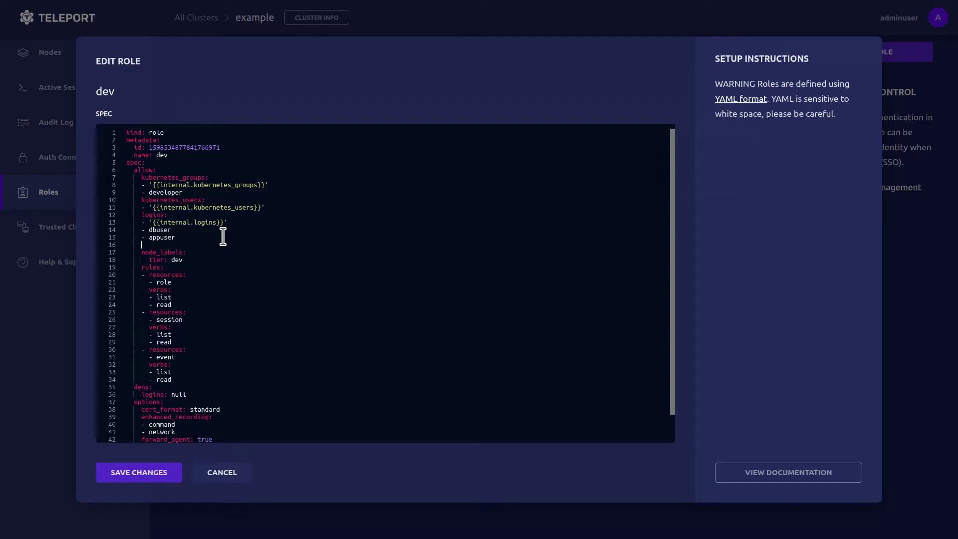
type("request:")
key("Return")
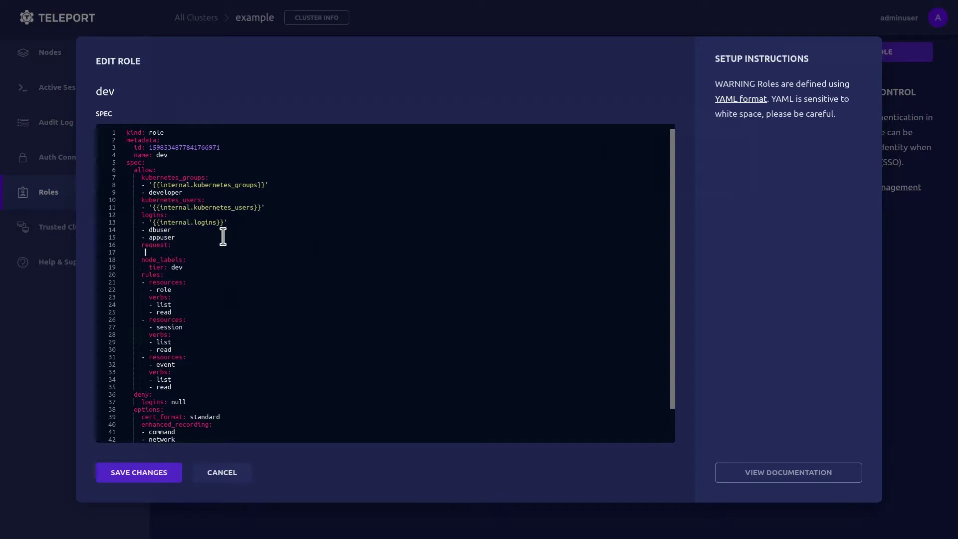
type("roles: ['staging', 'prod'")
left_click(172, 474)
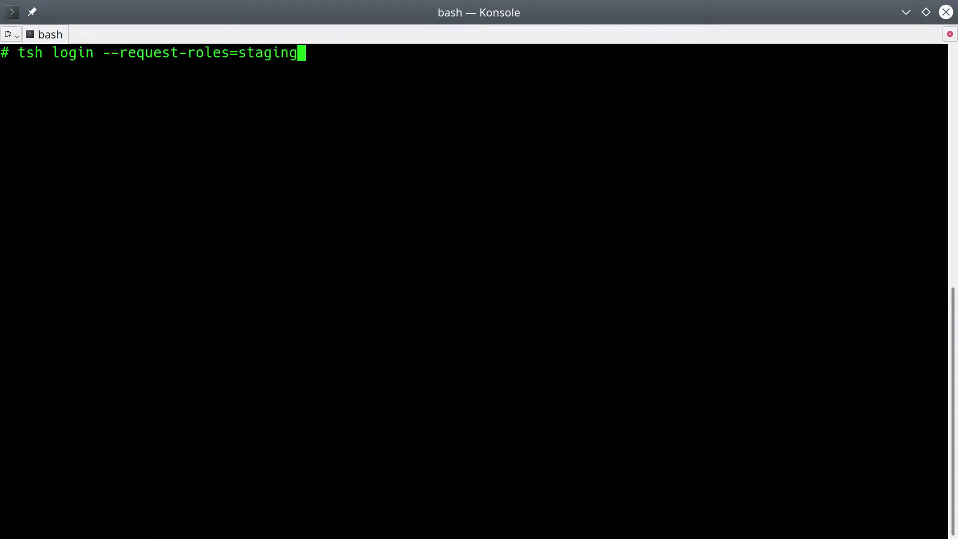
key("Return")
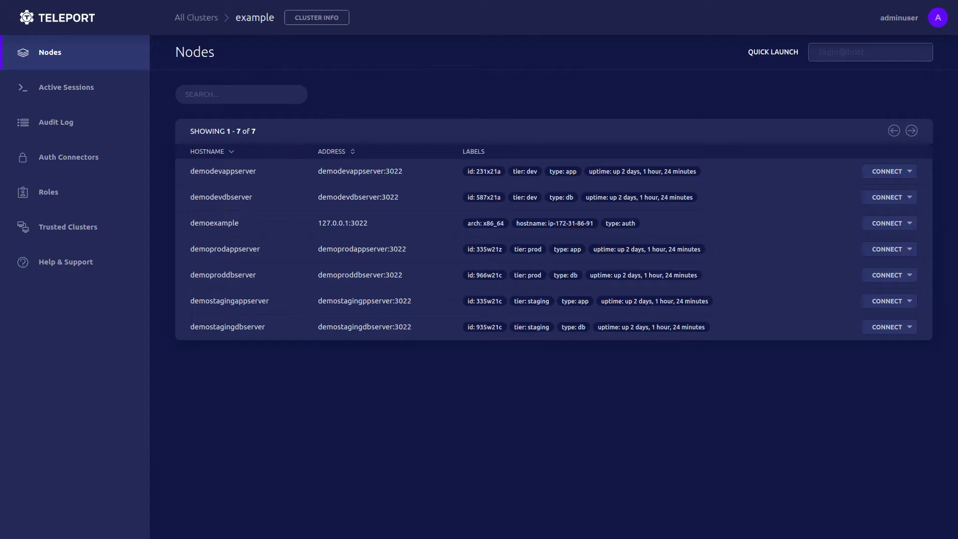
Open a root shell on demoexample and list pending access requests with tctl requests ls
left_click(891, 228)
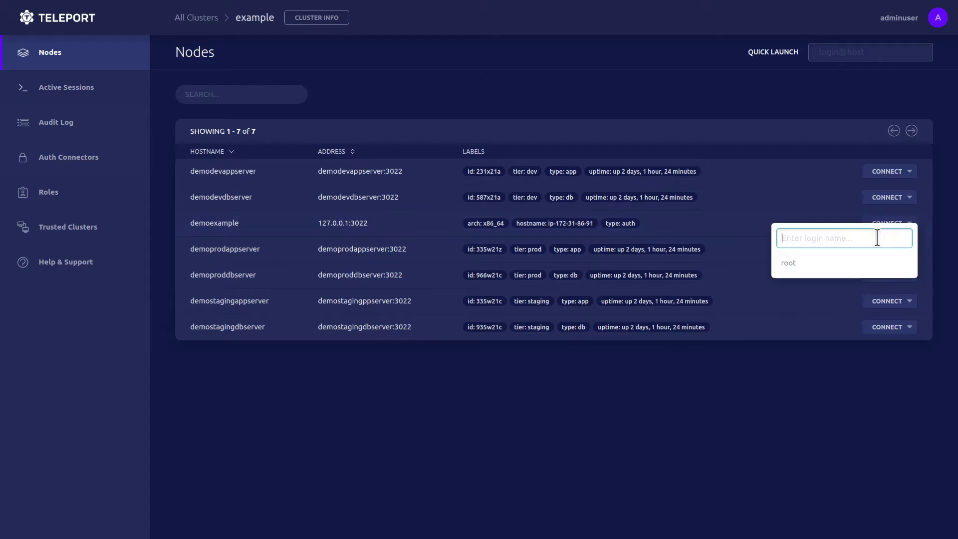
left_click(851, 265)
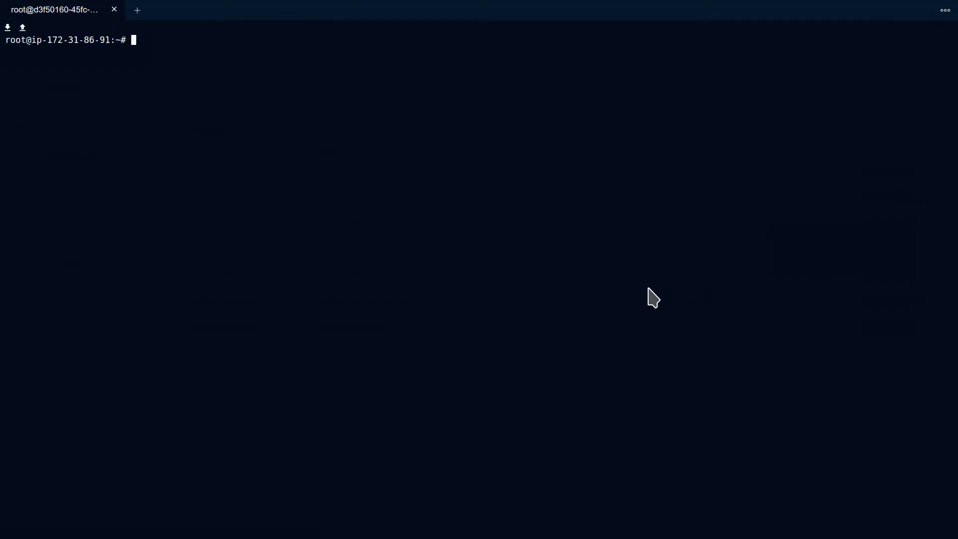
type("tctl")
key("Return")
type("tctl requests ls")
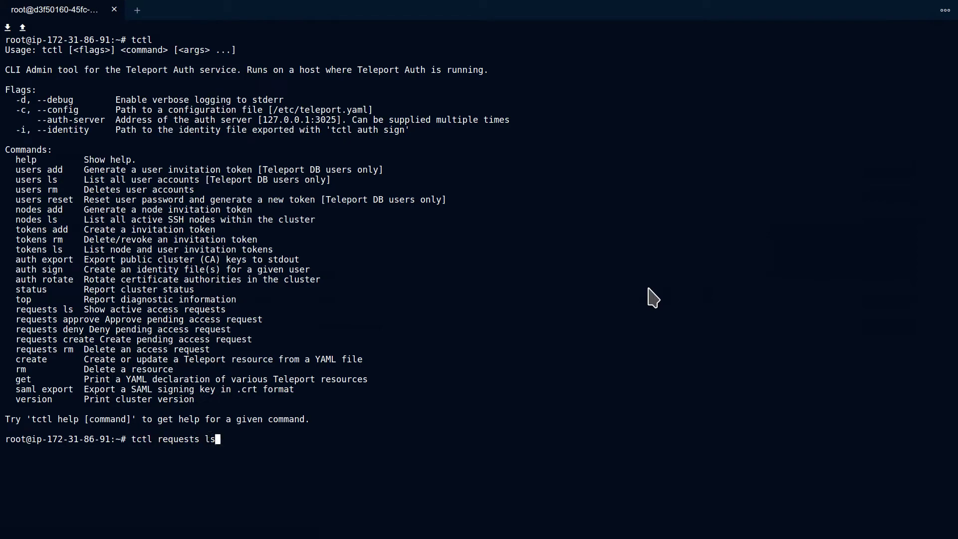
key("Return")
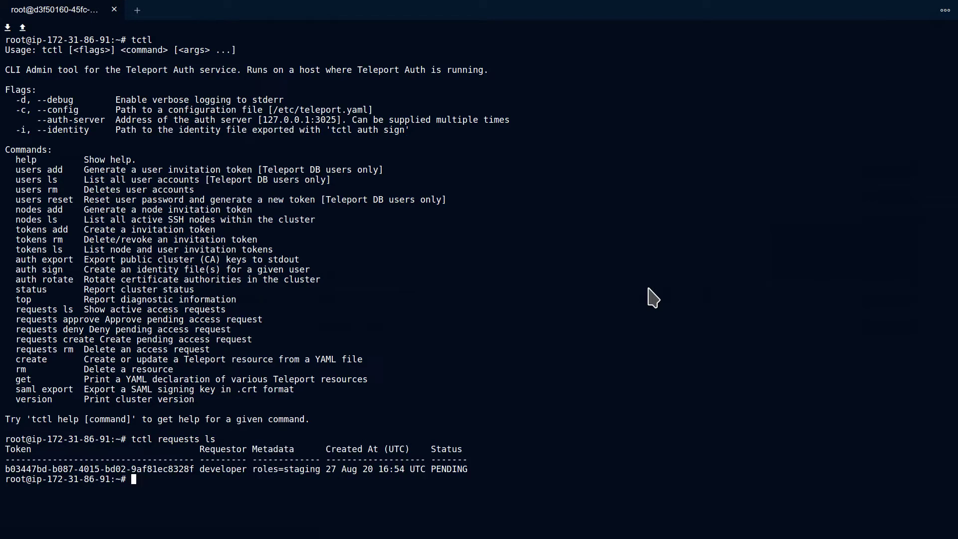
Approve the pending staging request with tctl requests approve and its copied token
type("tctl requests ap")
key("BackSpace")
key("BackSpace")
type("approve")
double_click(28, 469)
right_click(29, 469)
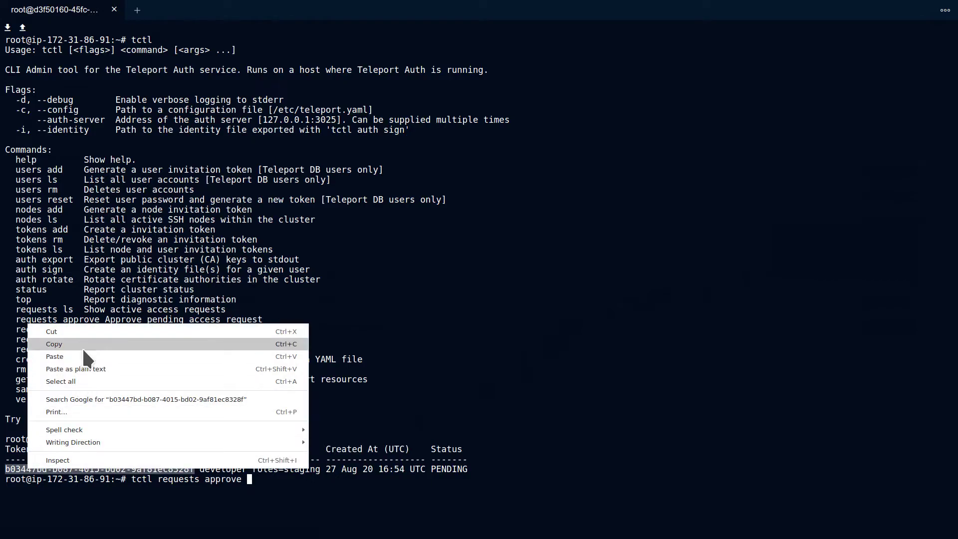
left_click(82, 345)
key("ctrl+shift+v")
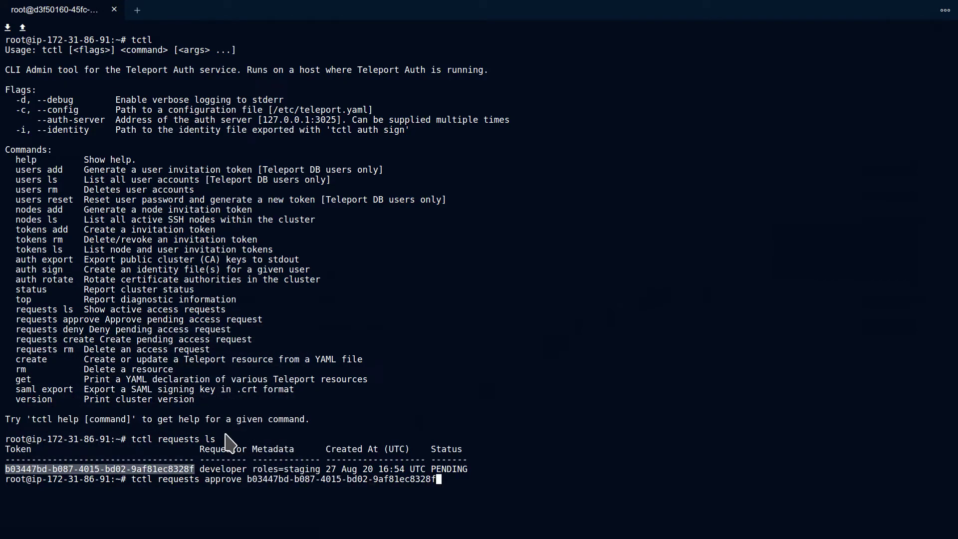
key("Return")
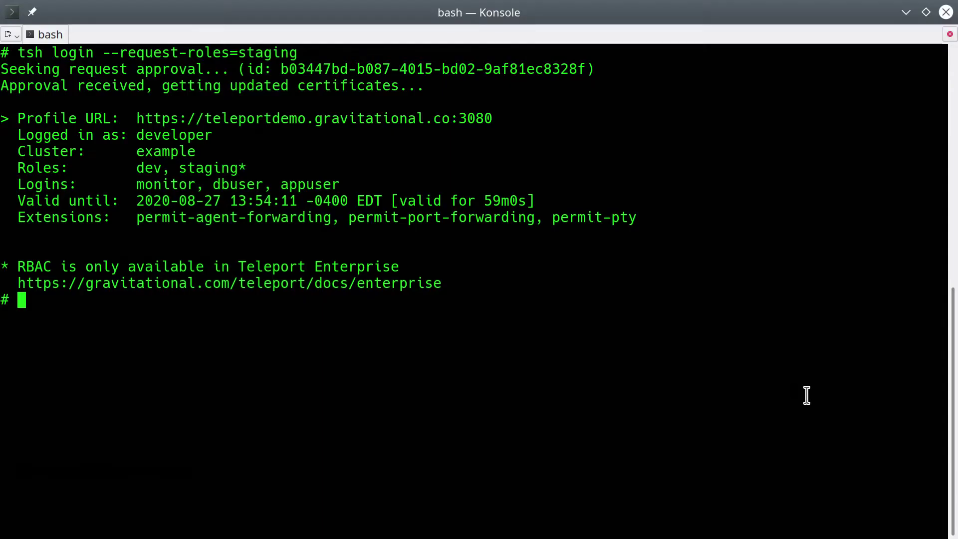
List reachable nodes with tsh ls, then run tsh ssh dbuser@demostagingdbserver
type("tsh ls")
key("Return")
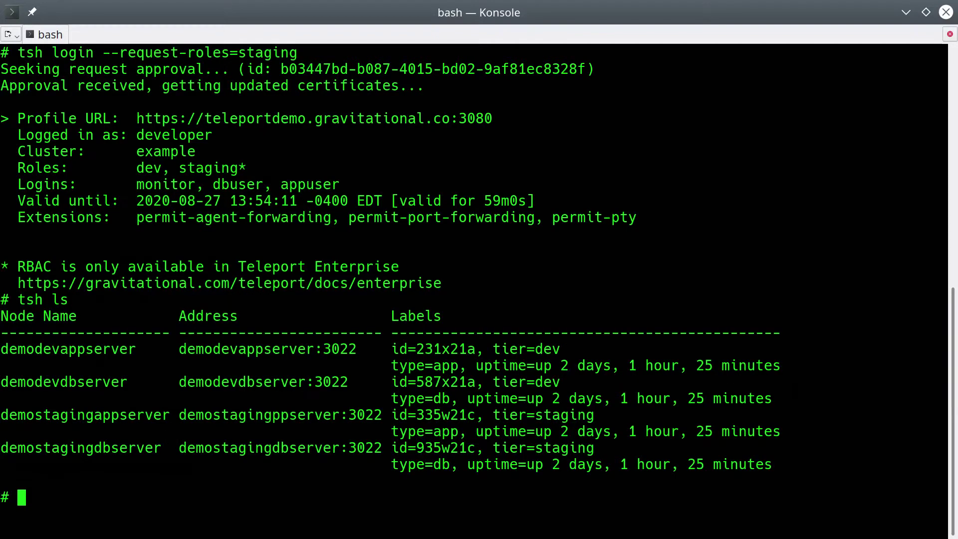
type("tsh dbuser@")
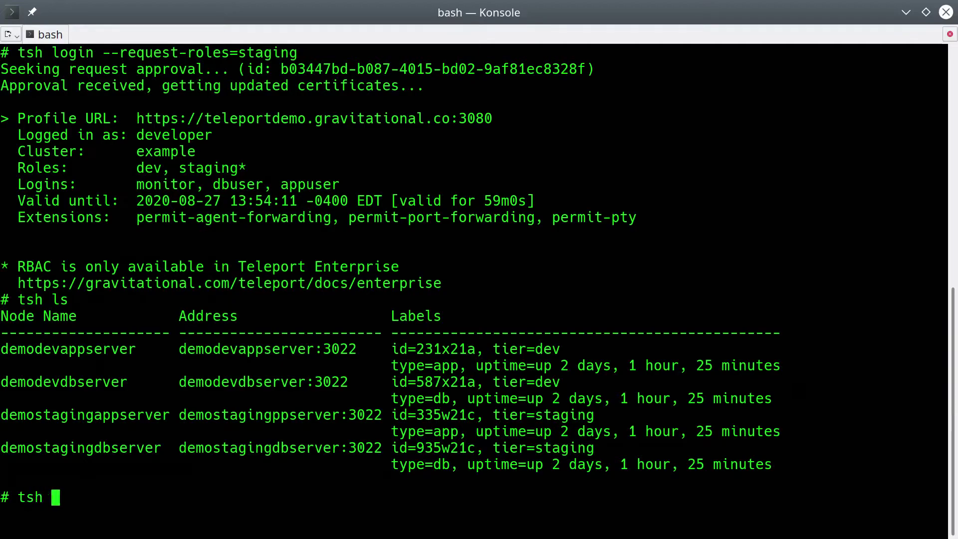
double_click(81, 447)
middle_click(81, 447)
key("Return")
type("tsh ssh dbuser@d")
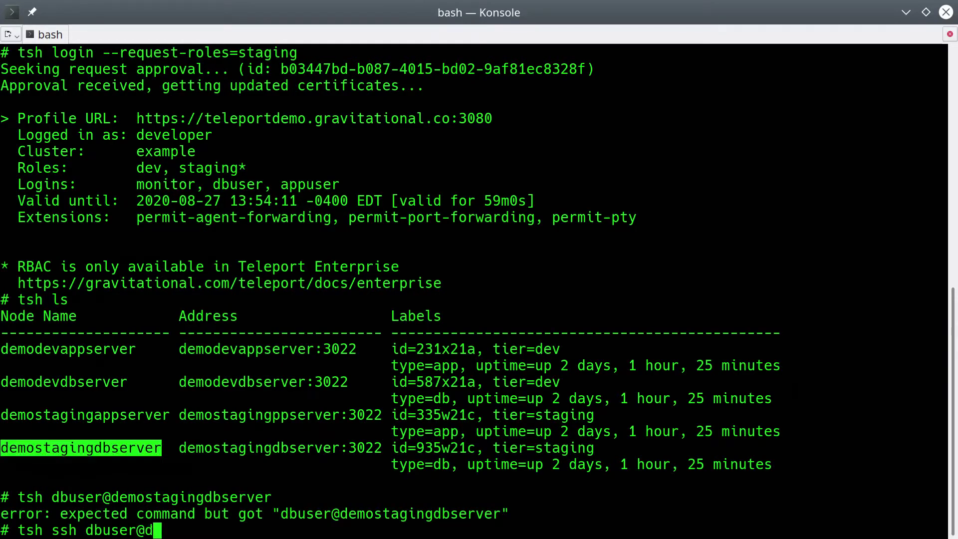
type("emostagingdb")
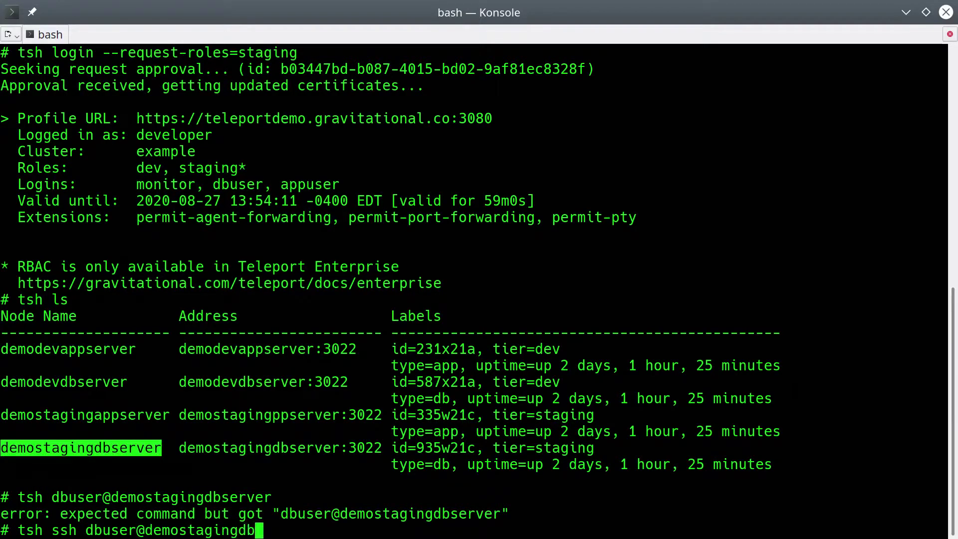
type("server")
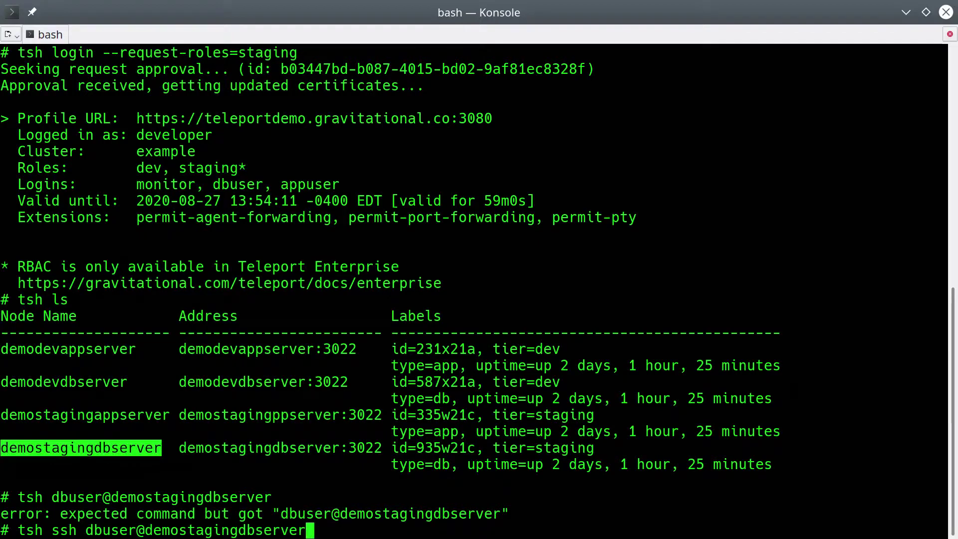
key("Return")
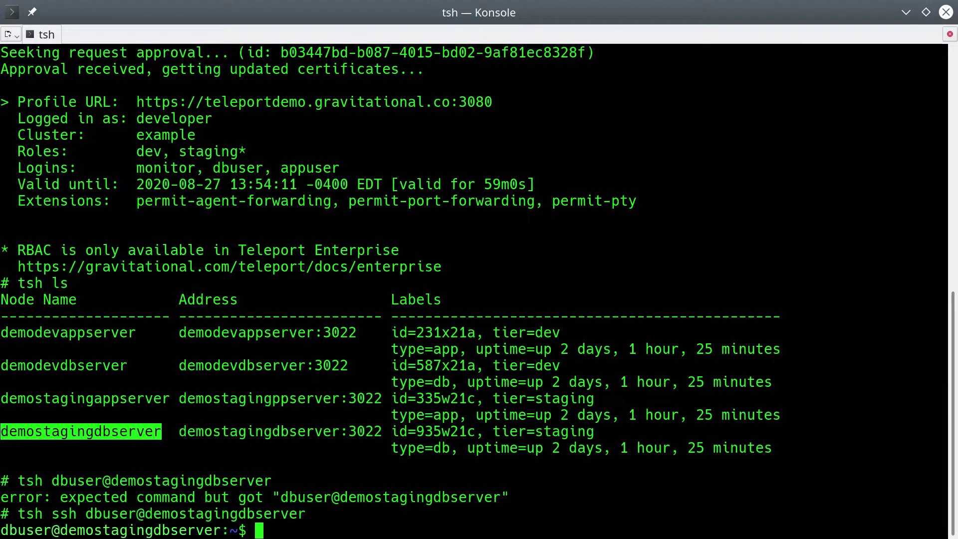
Clear the screen and show the staging server's Redis info via redis-cli, then quit Redis
type("clear")
key("Return")
type("red")
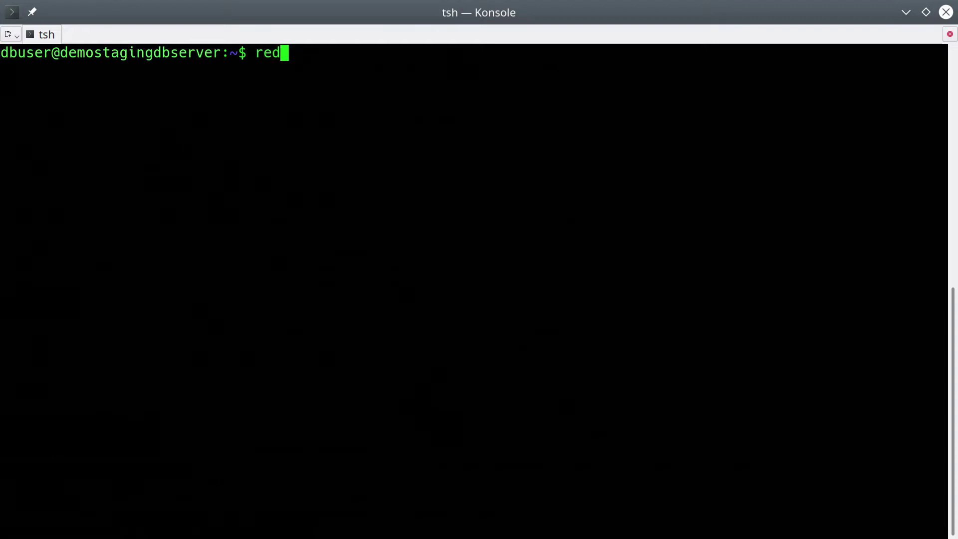
type("is-cli")
key("Return")
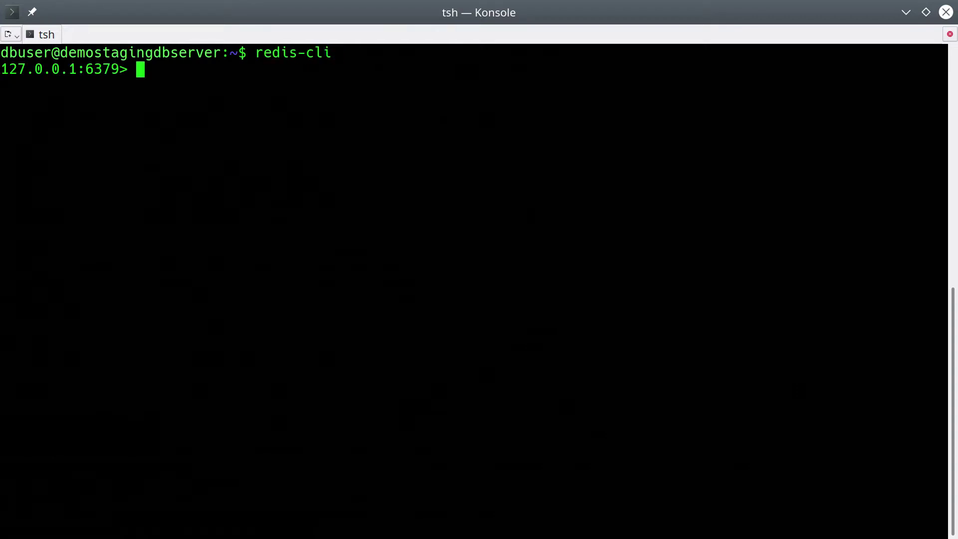
type("info")
key("Return")
type("quit")
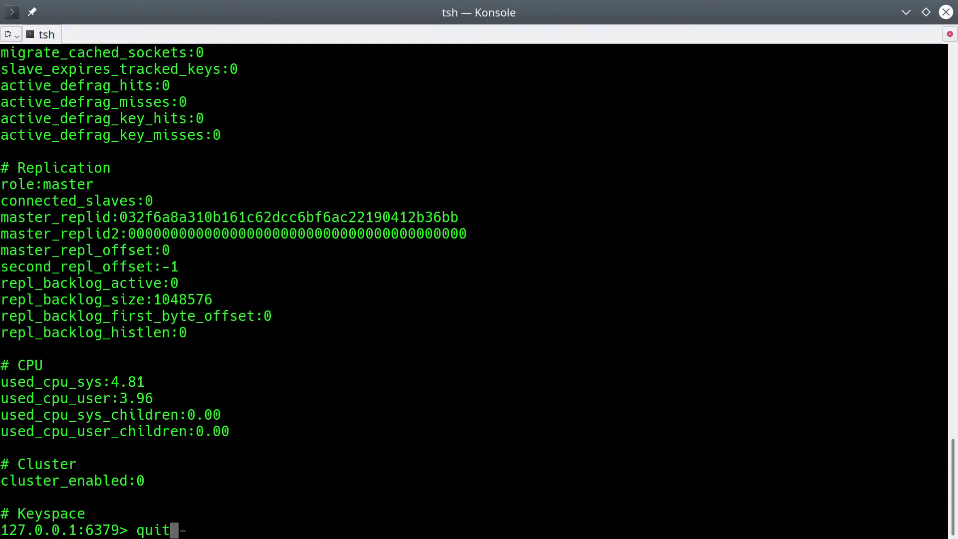
key("Return")
Exit the remote shell and show the local tsh status
type("exit")
key("Return")
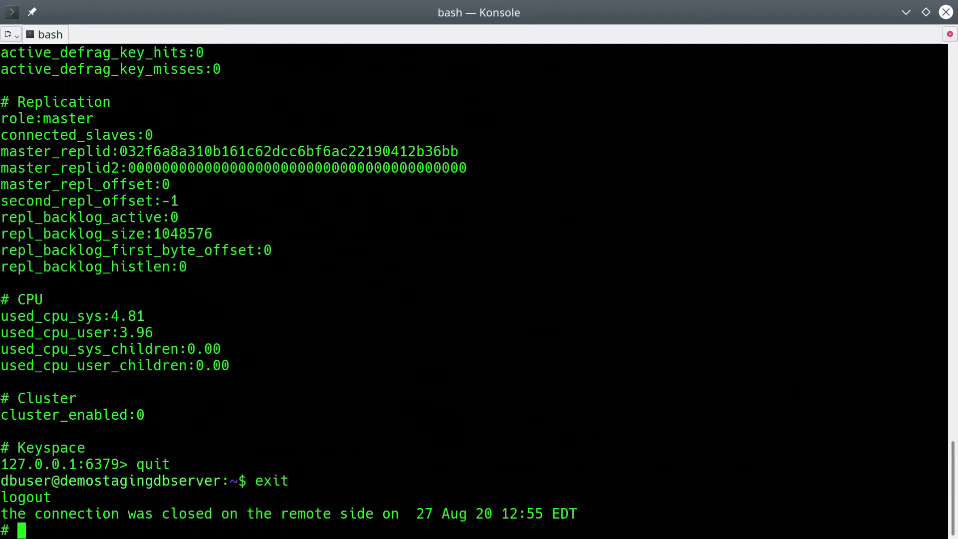
type("tsh status")
key("Return")
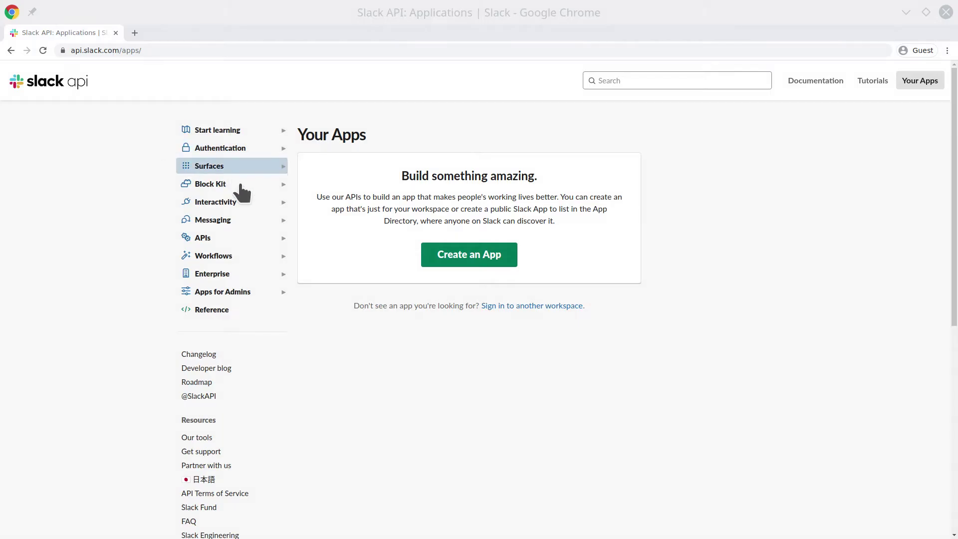
Create a Slack app named Teleport in the Acme Company workspace
left_click(487, 261)
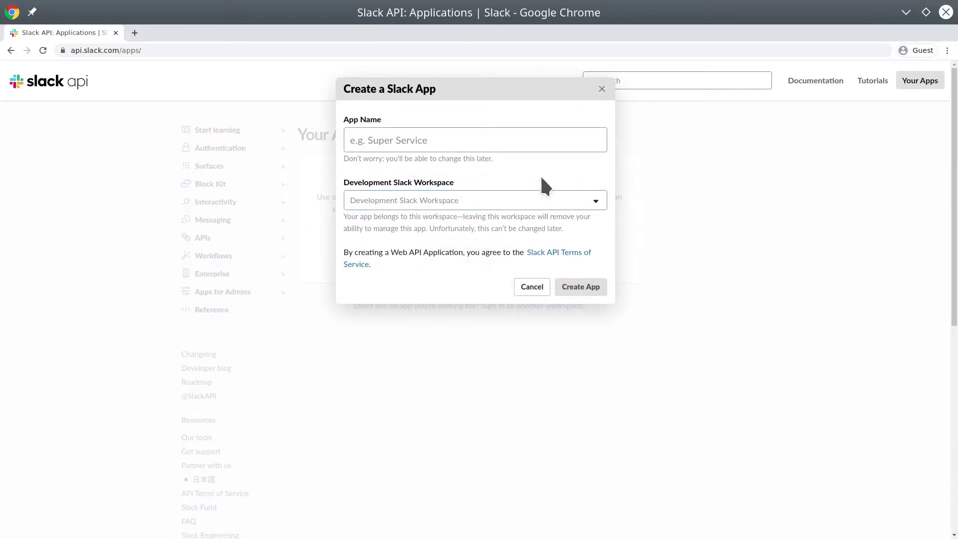
left_click(525, 139)
type("Teleport")
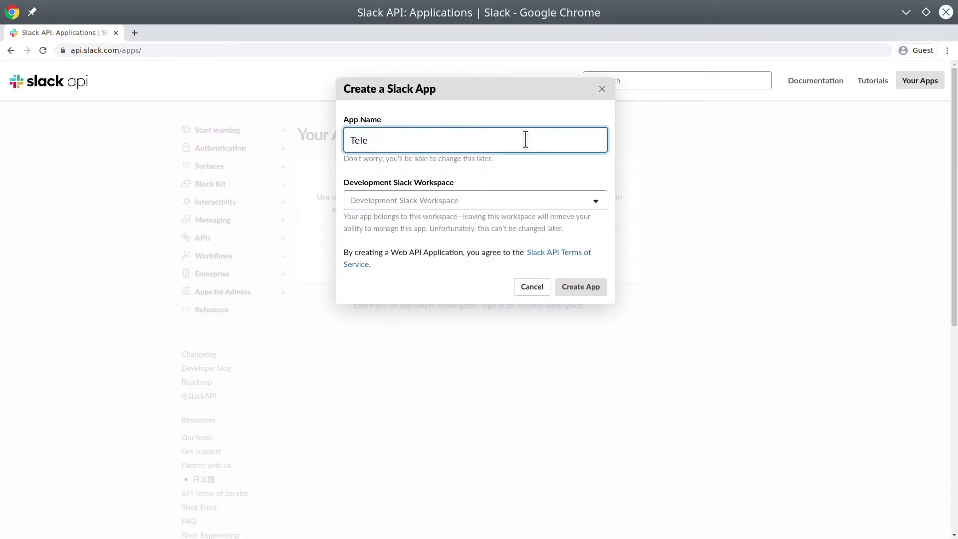
left_click(573, 199)
left_click(564, 222)
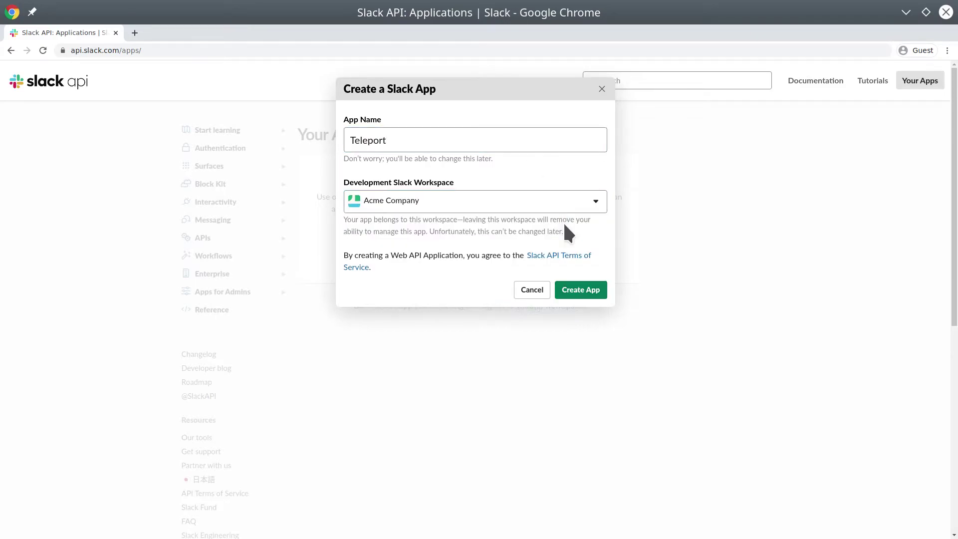
left_click(589, 289)
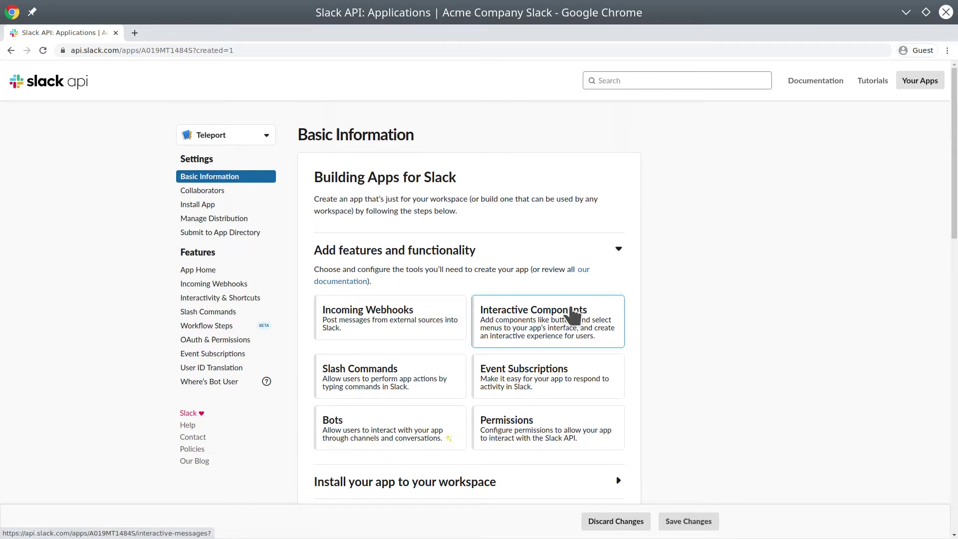
left_click(573, 314)
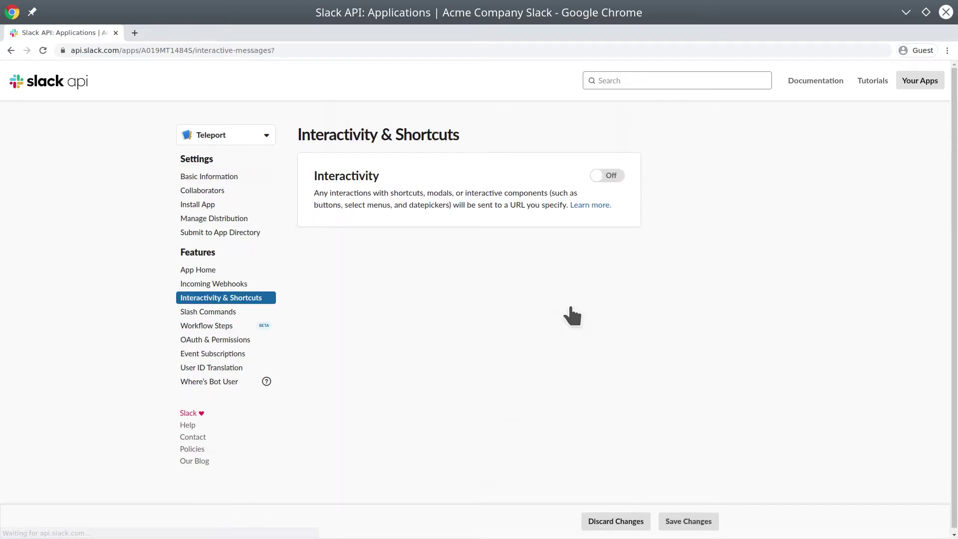
left_click(608, 180)
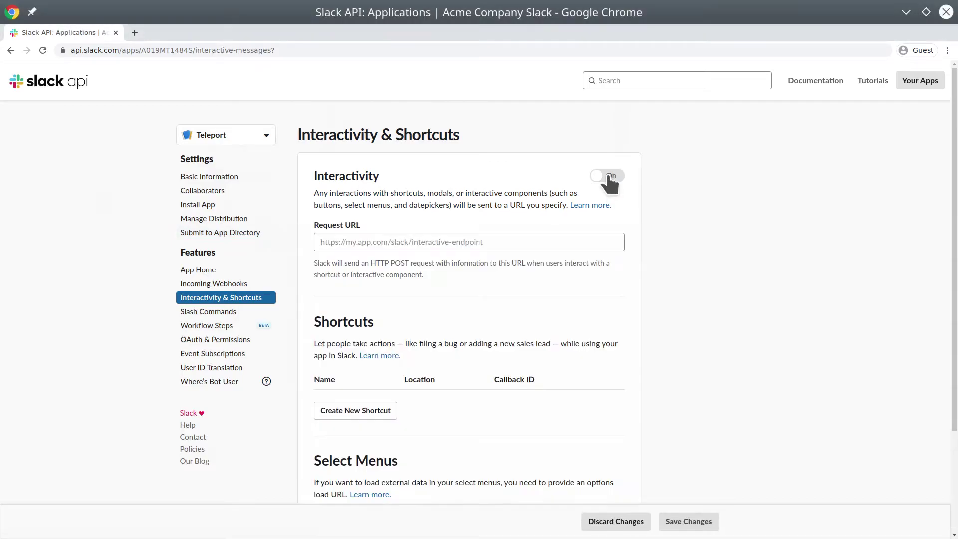
left_click(507, 242)
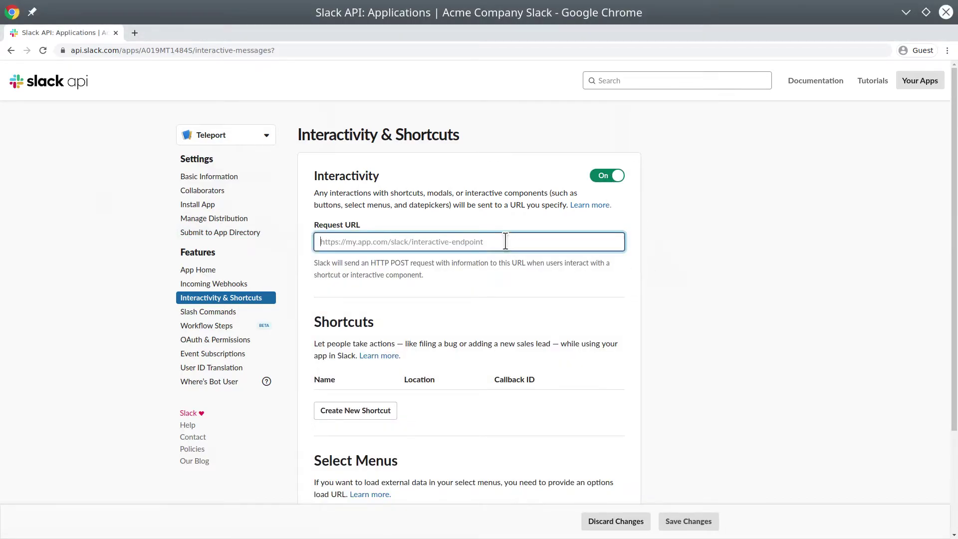
type("https://slackbot1.gravitational.co")
scroll(506, 242, "down", 2)
type(":443")
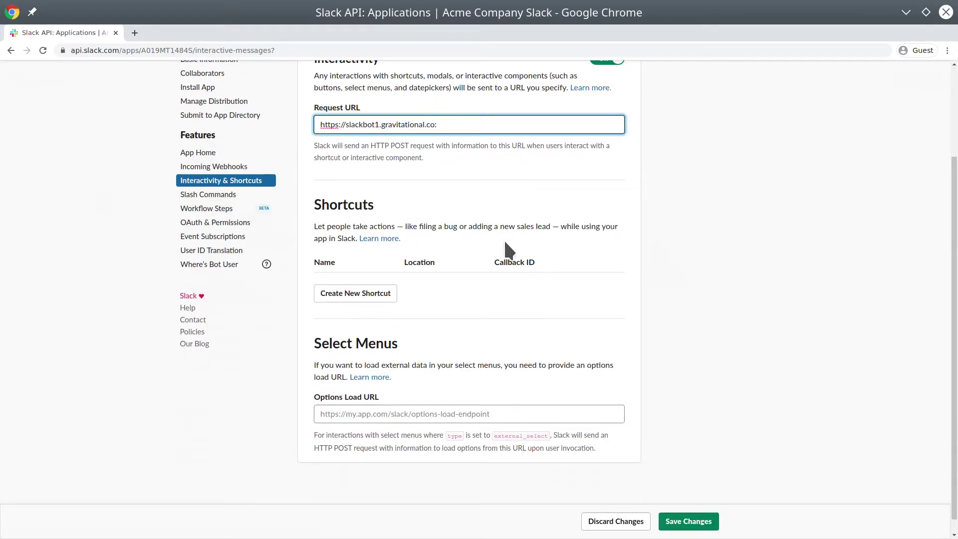
left_click(696, 521)
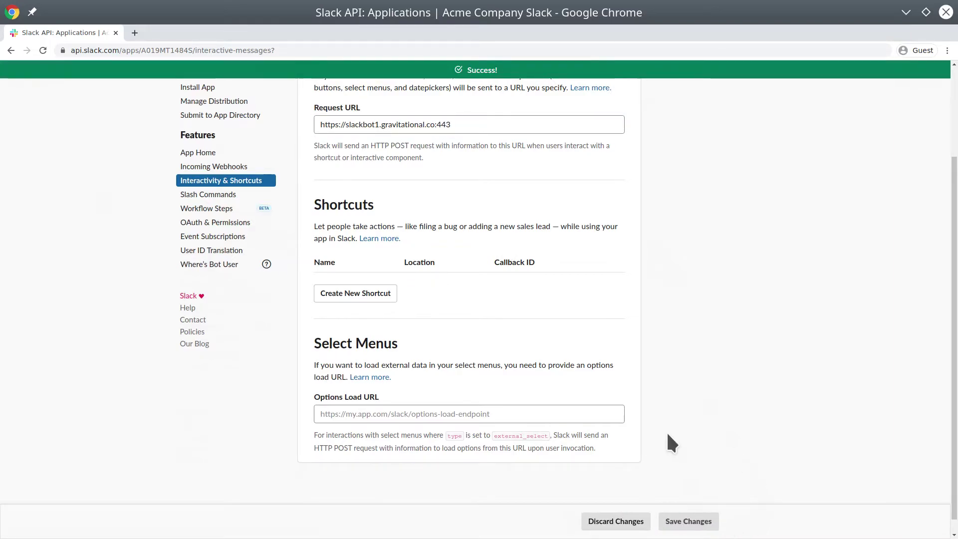
left_click(222, 225)
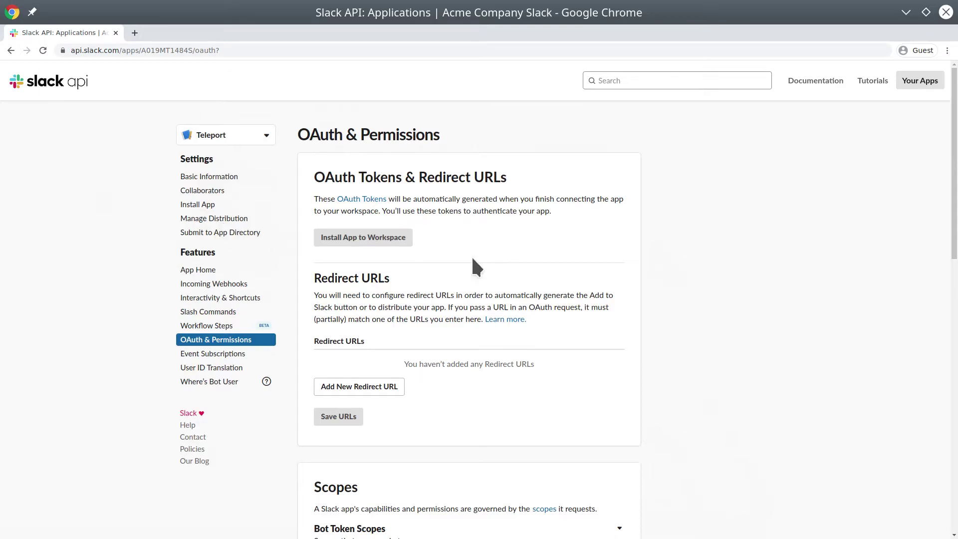
Add the incoming-webhook and chat:write bot token scopes
scroll(719, 342, "down", 4)
scroll(474, 349, "down", 2)
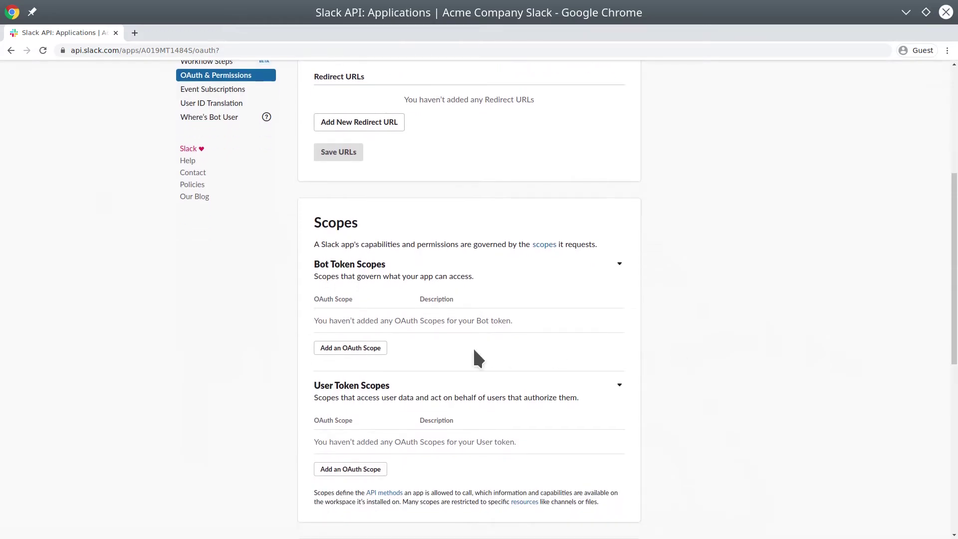
left_click(366, 347)
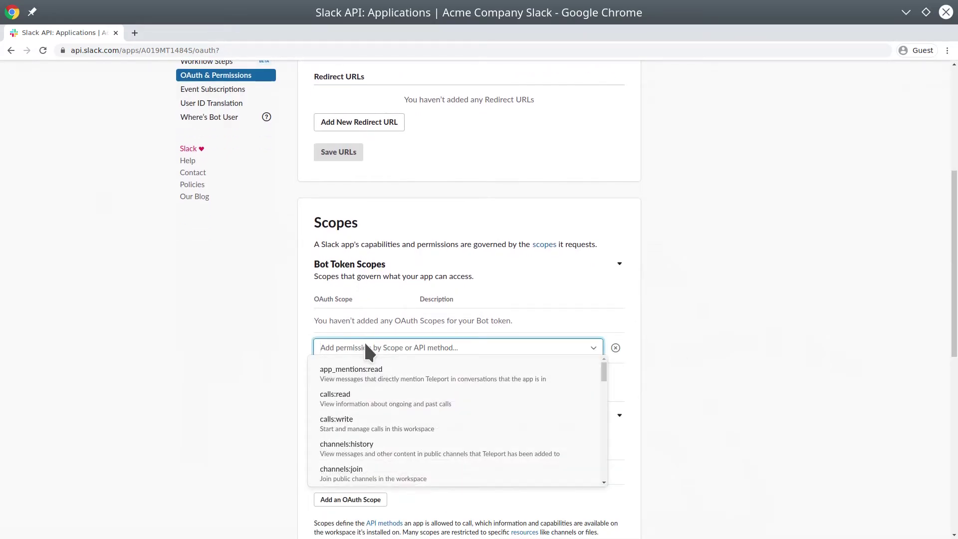
type("incom")
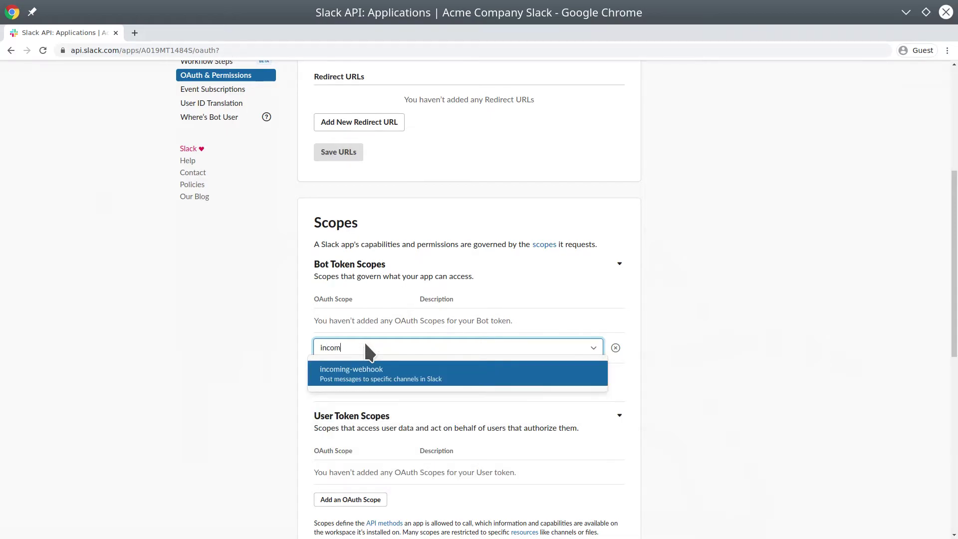
left_click(371, 380)
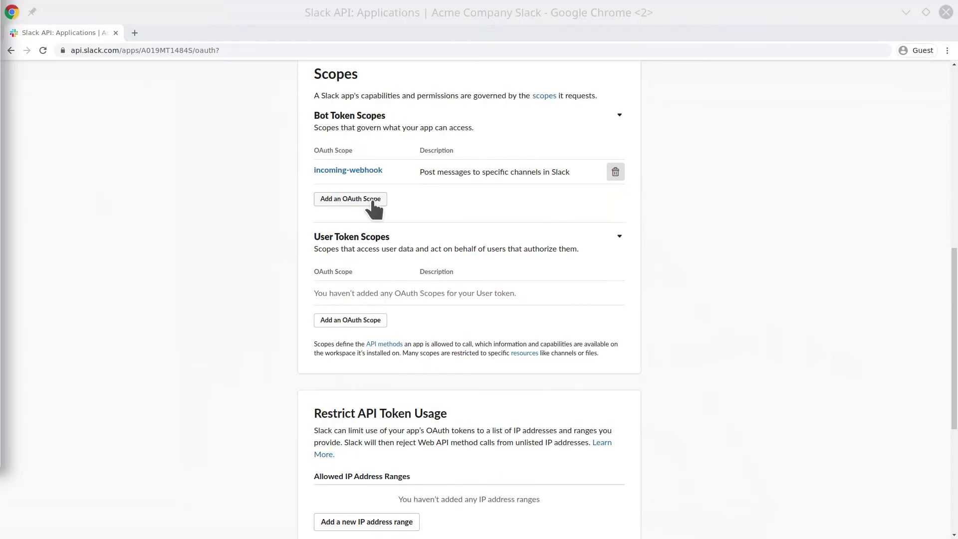
left_click(372, 201)
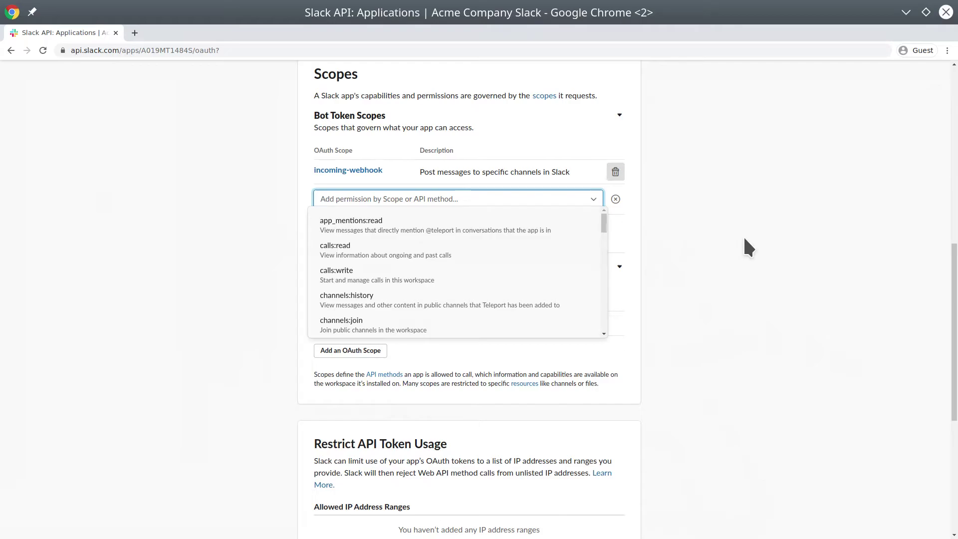
type("chat")
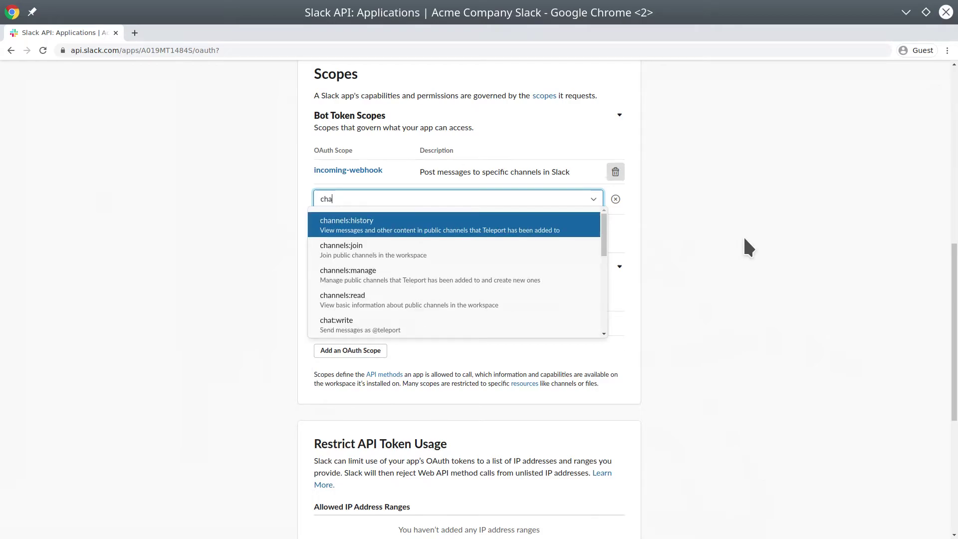
left_click(551, 226)
Add the users:read bot token scope and begin searching for another users scope
left_click(357, 247)
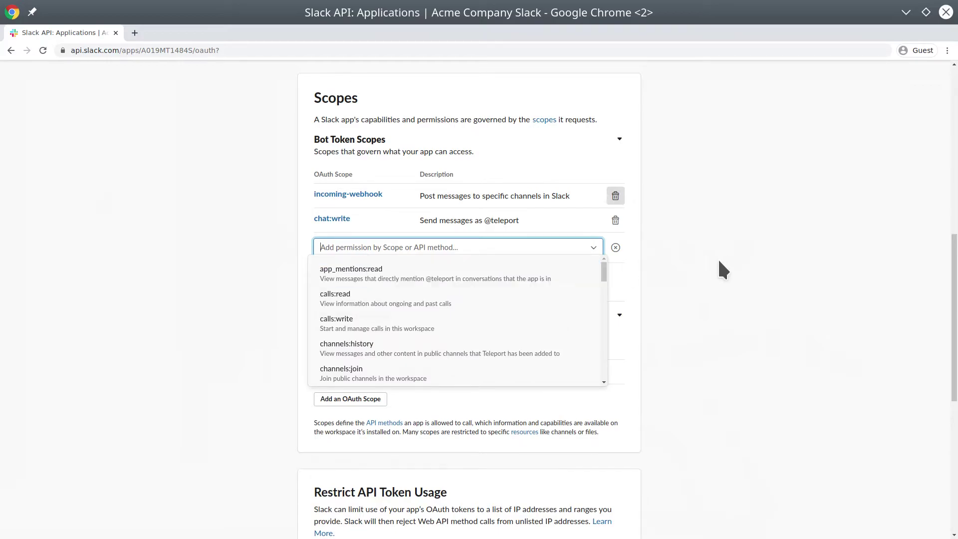
type("join")
key("BackSpace")
key("BackSpace")
key("BackSpace")
key("BackSpace")
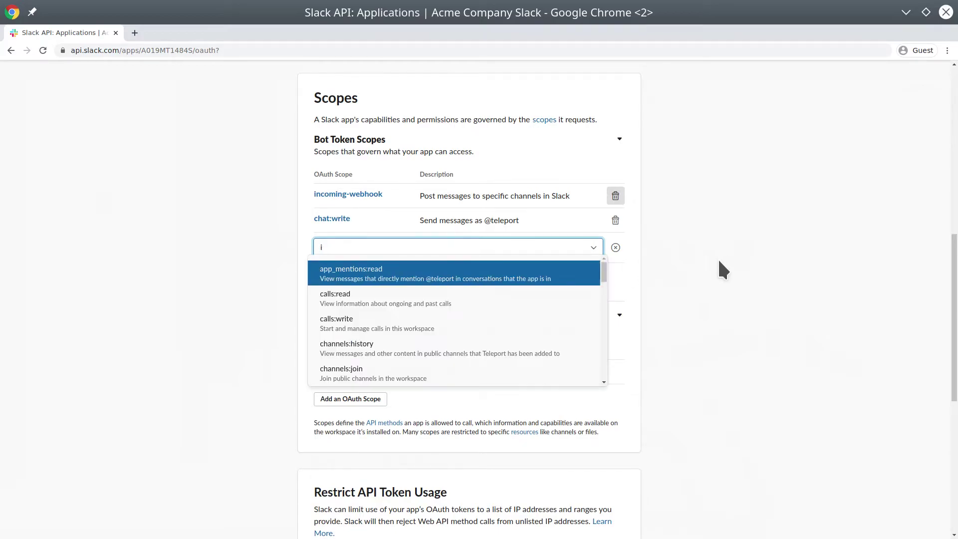
type("users:r")
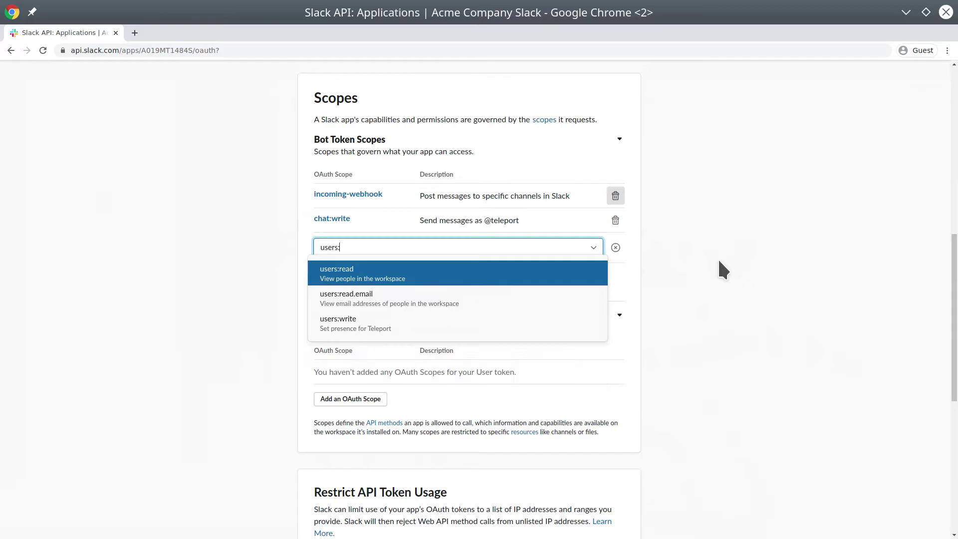
left_click(499, 273)
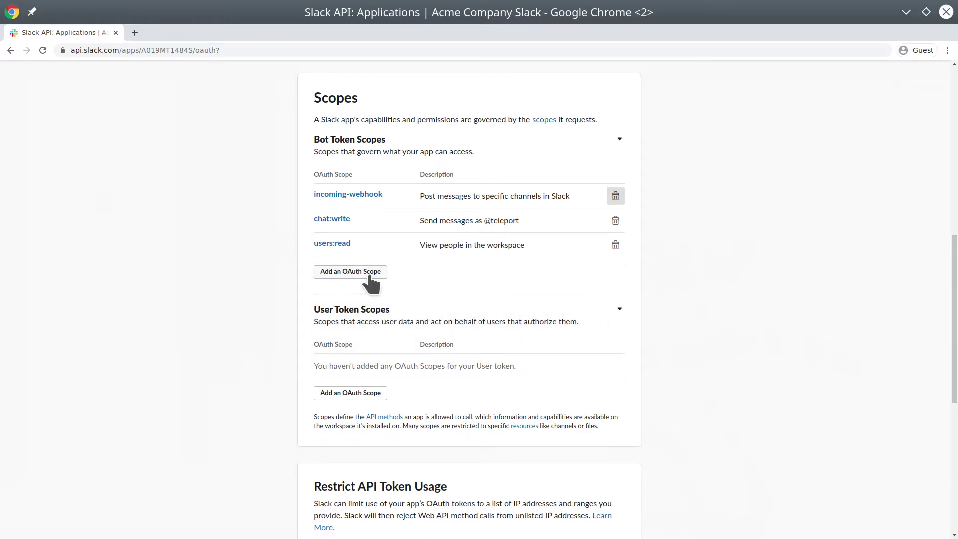
left_click(370, 276)
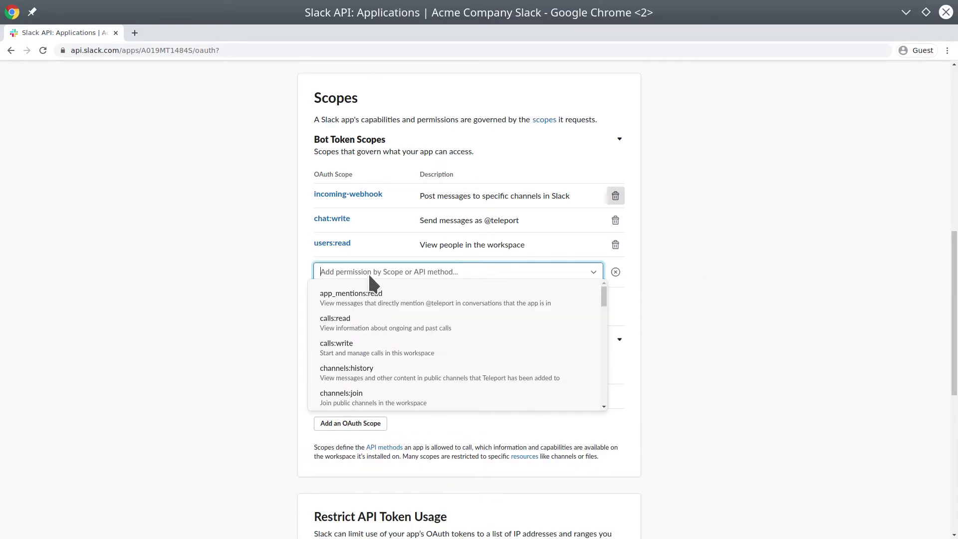
type("users:re")
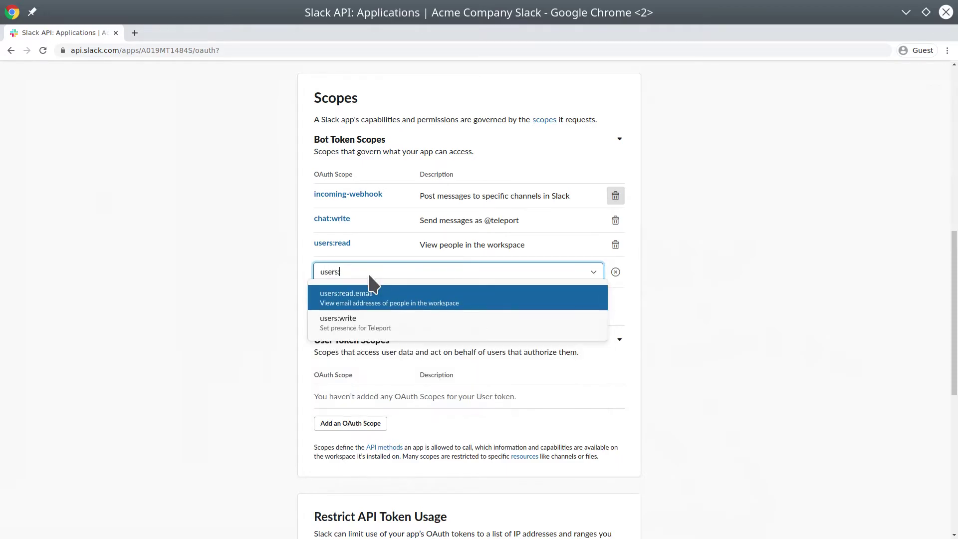
Add the users:read.email scope and install the Teleport app to the workspace, posting to teleportrequests
left_click(374, 294)
scroll(374, 225, "up", 6)
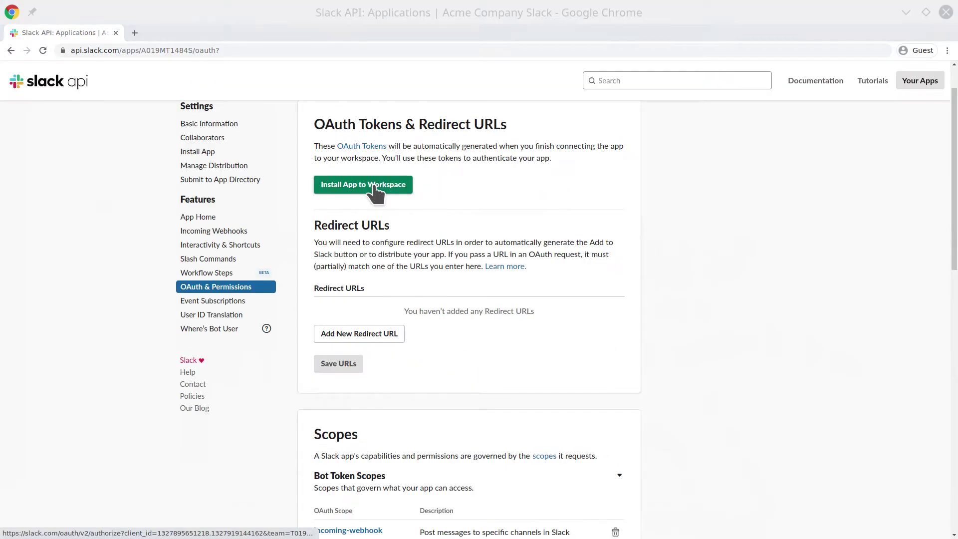
left_click(374, 184)
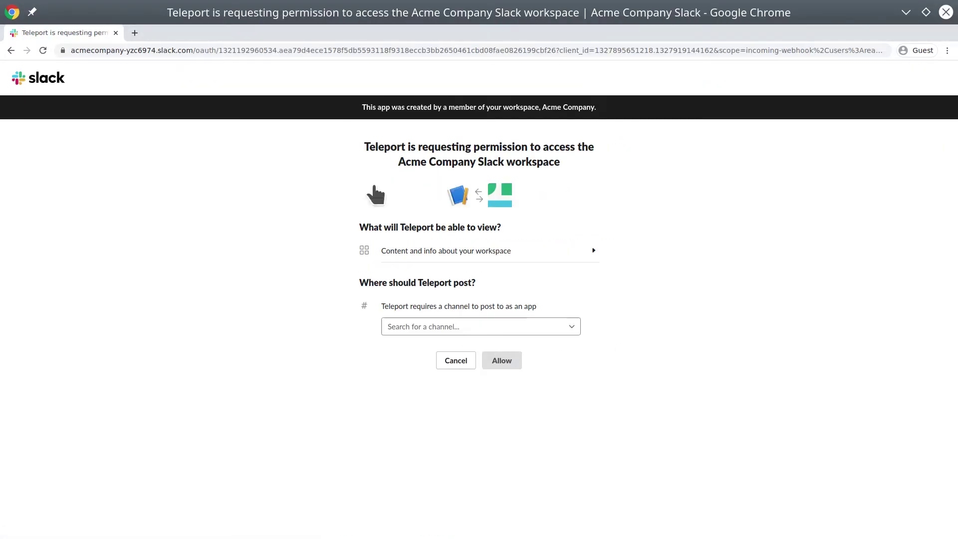
left_click(559, 330)
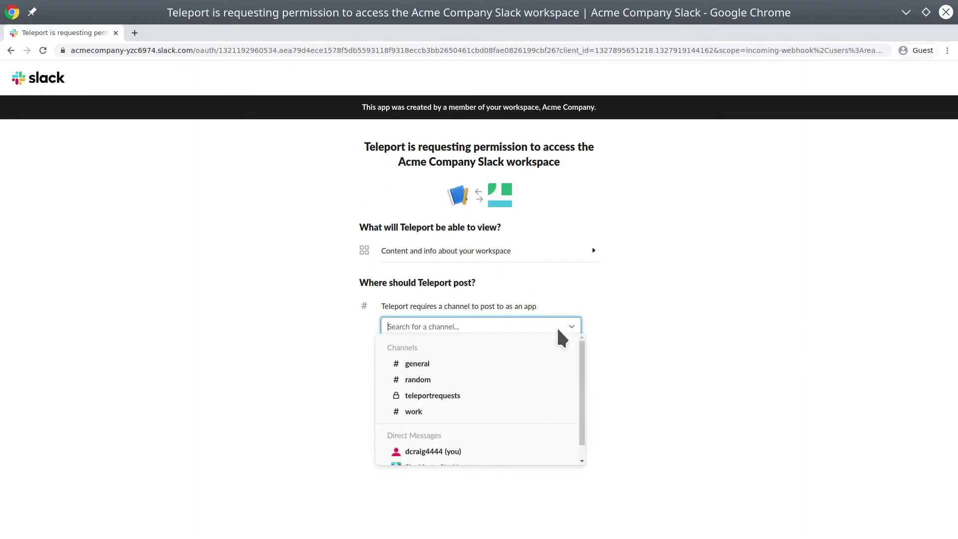
left_click(459, 396)
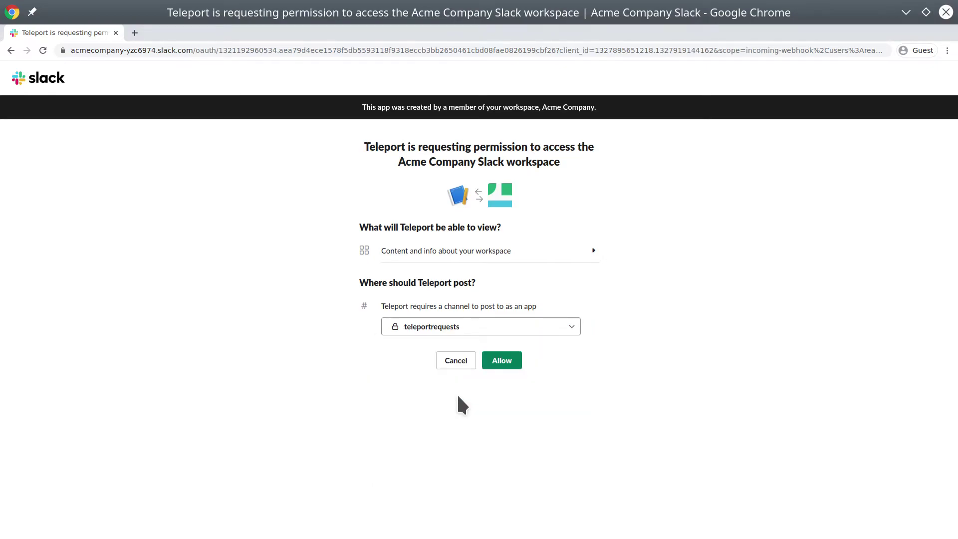
left_click(510, 361)
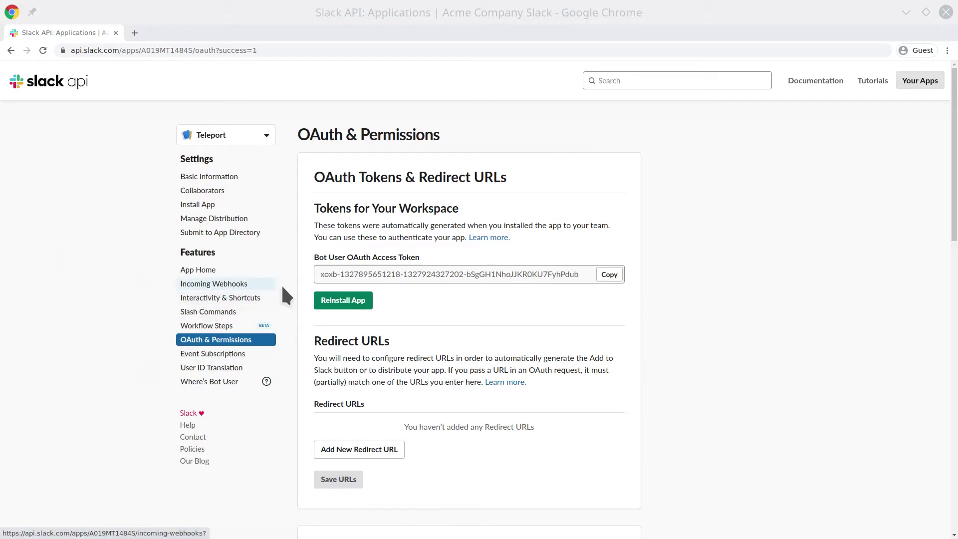
Reveal the Signing Secret under App Credentials on Basic Information, then go to Slack's teleportrequests channel
left_click(237, 180)
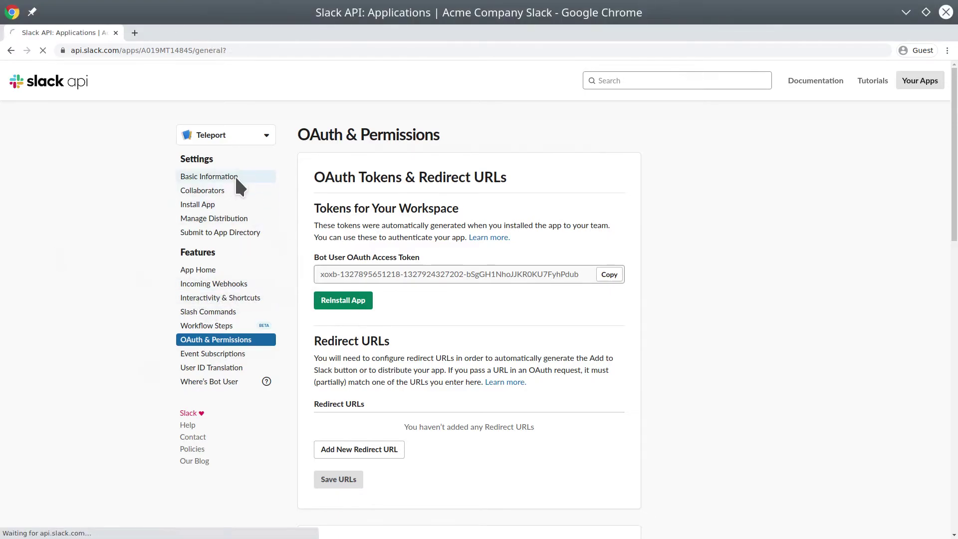
scroll(526, 395, "down", 5)
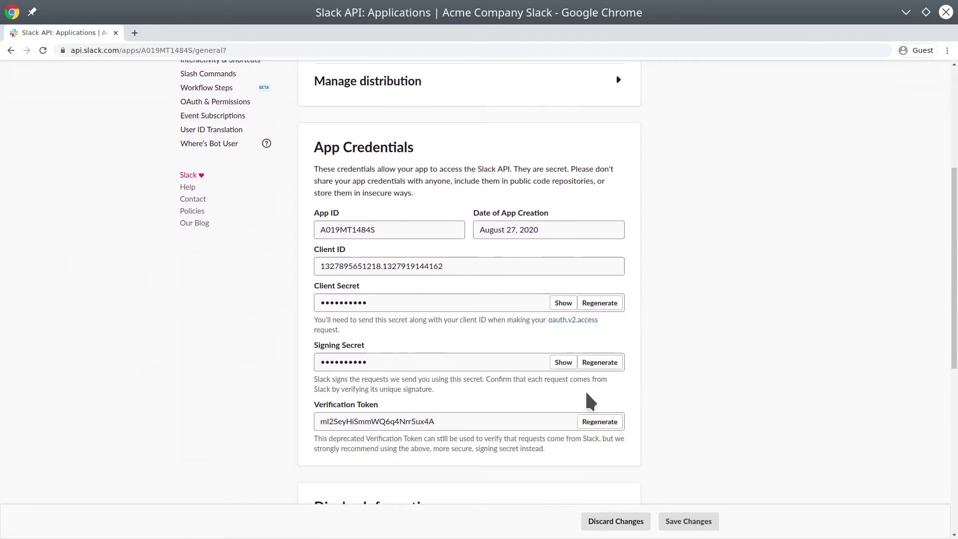
left_click(562, 368)
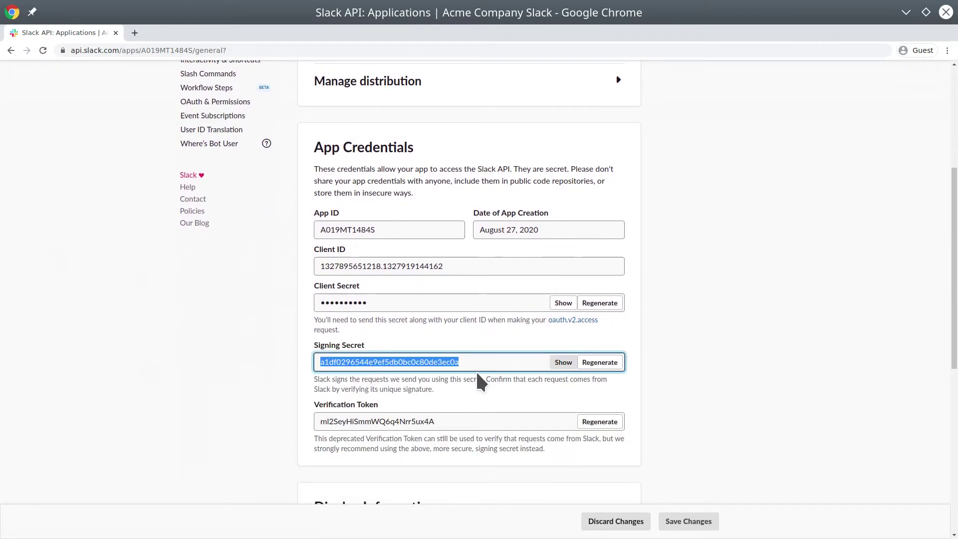
left_click(183, 385)
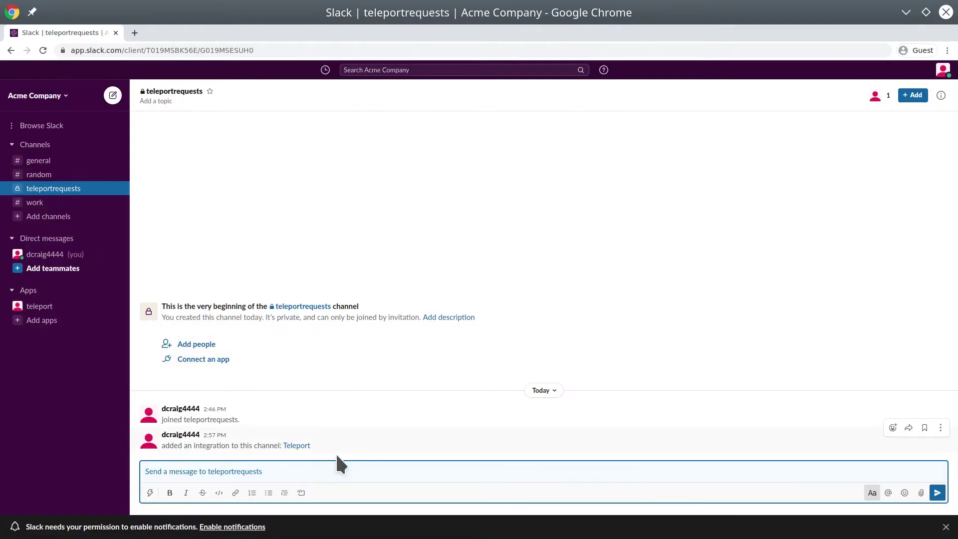
type("@te")
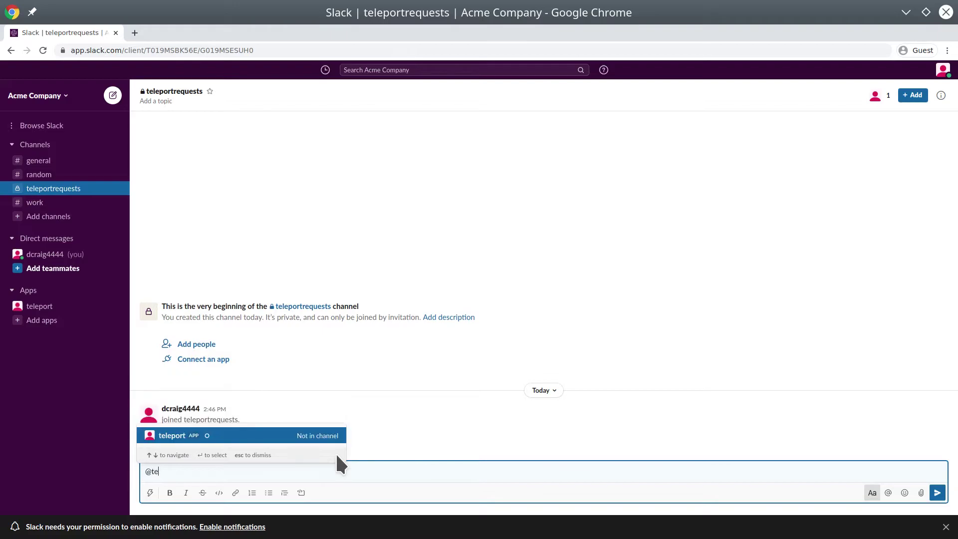
left_click(300, 440)
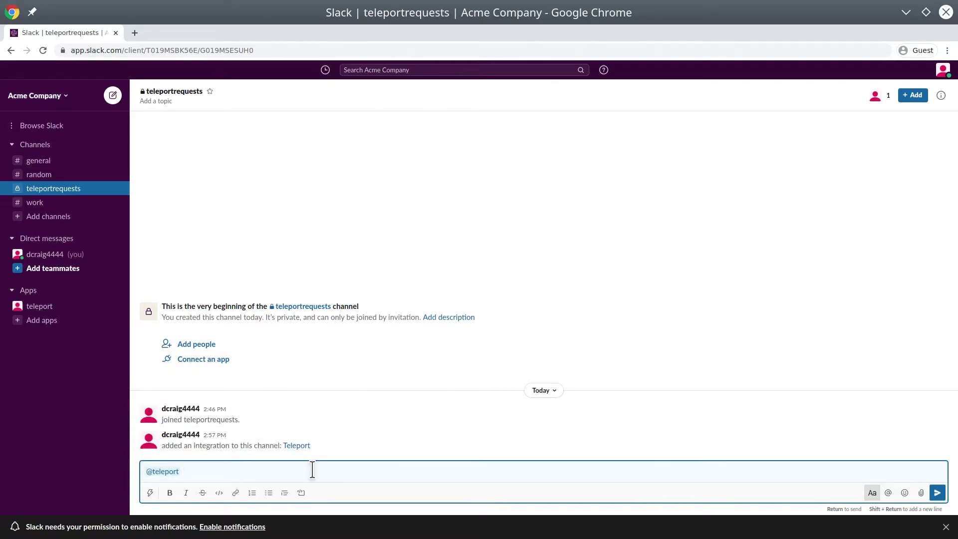
key("Return")
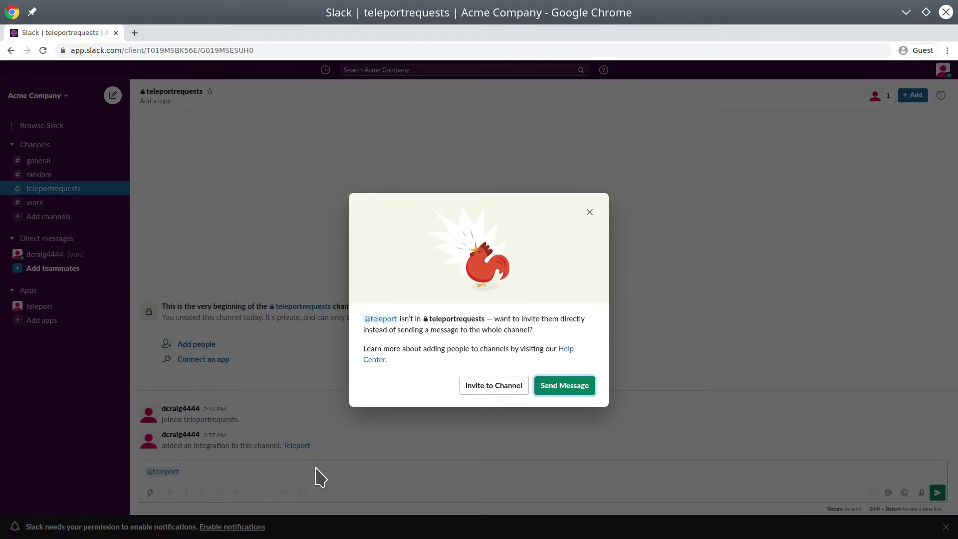
left_click(503, 387)
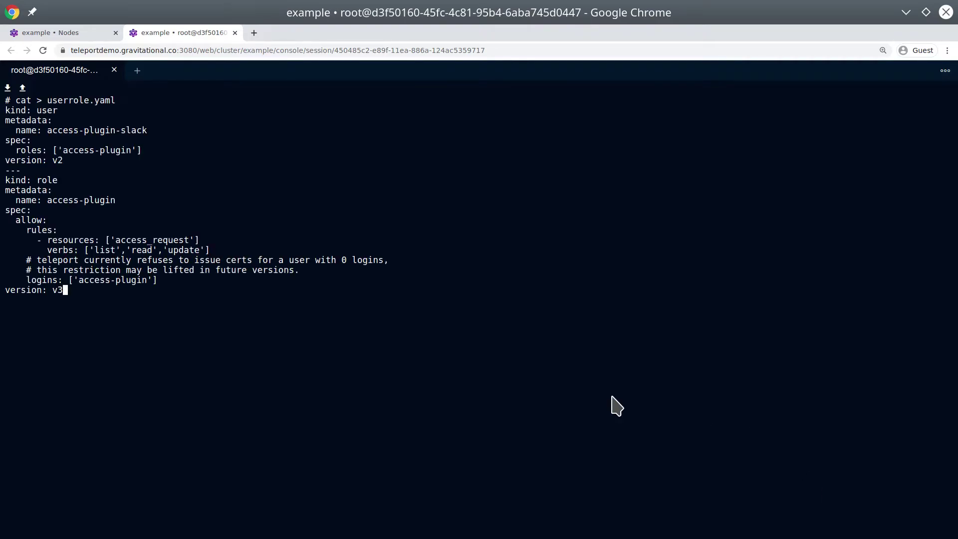
Save userrole.yaml and create the access-plugin-slack user and access-plugin role with tctl create
key("Return")
key("ctrl+d")
type("tctl create -f user")
key("Tab")
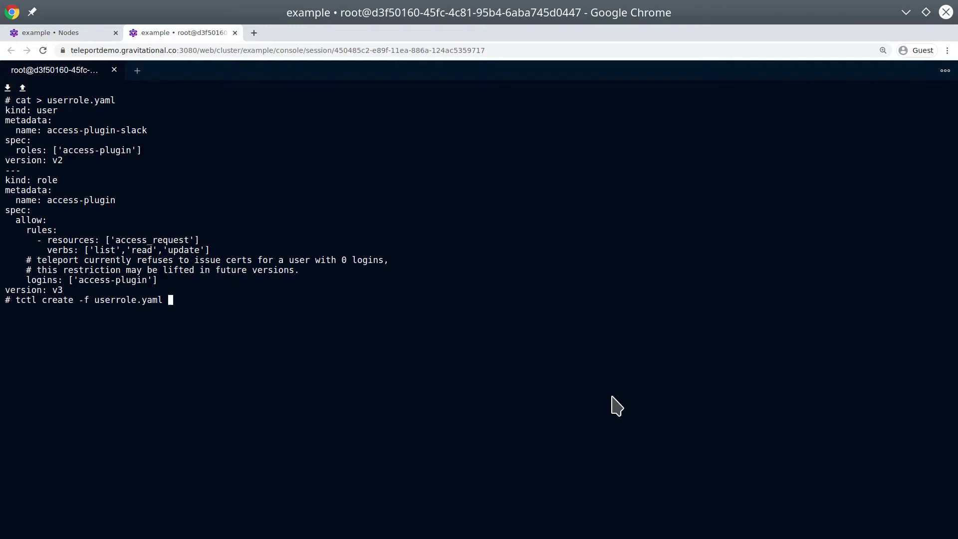
key("Return")
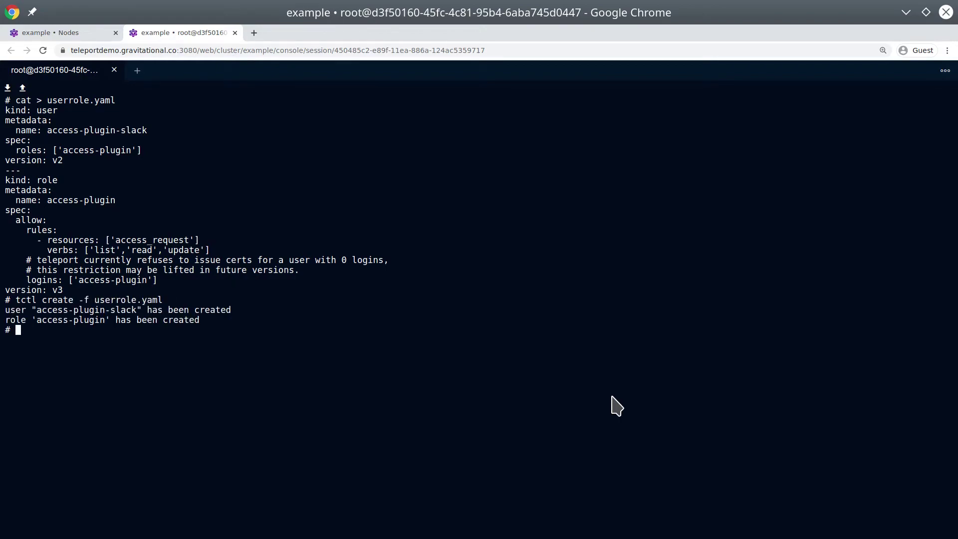
Export TLS credentials for access-plugin-slack to auth.key, auth.crt and auth.cas with tctl auth sign
key("alt+Tab")
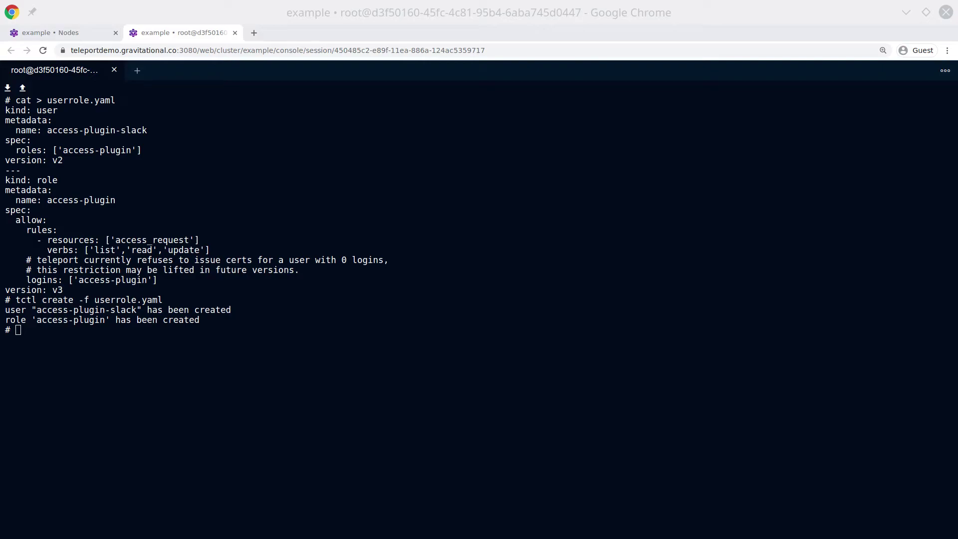
left_click(295, 480)
type("tctl auth sign --format=tls --user=access-plugin-slack --out=auth --ttl=8760h")
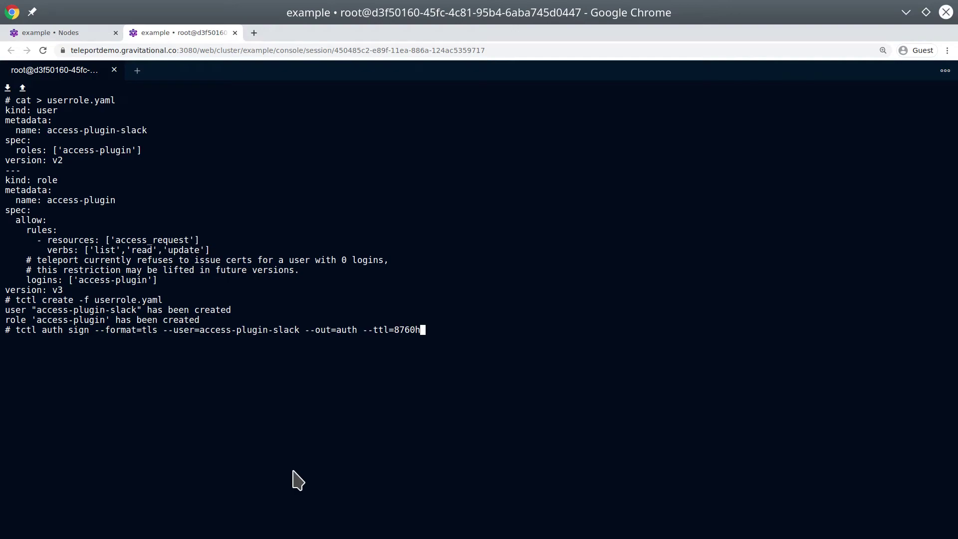
key("Return")
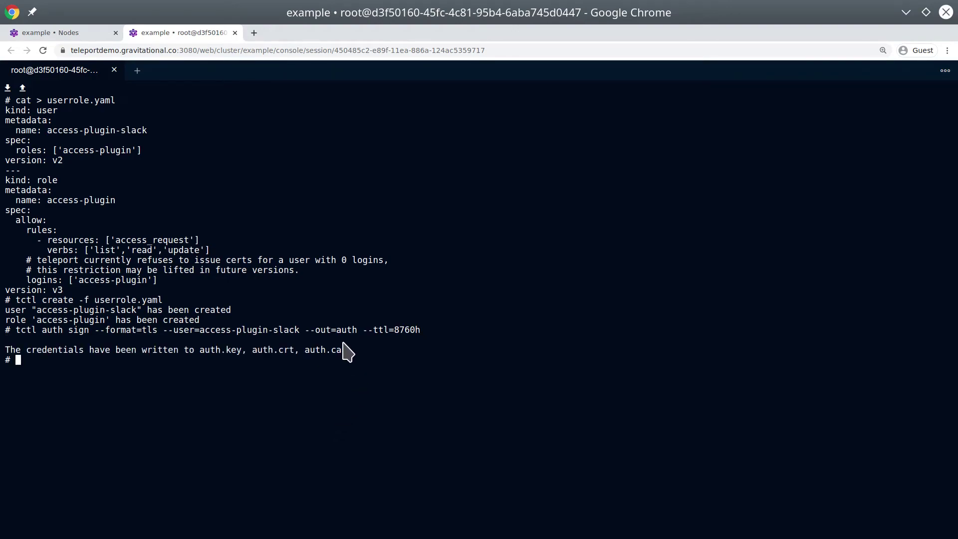
left_click_drag(349, 353, 200, 357)
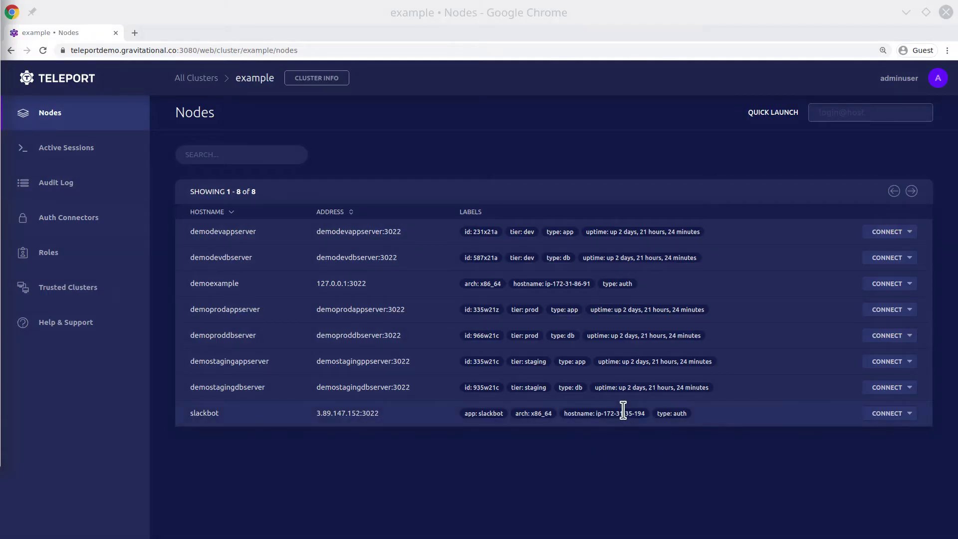
Open a root terminal on the slackbot node and download the Teleport Slack plugin with wget
left_click(878, 413)
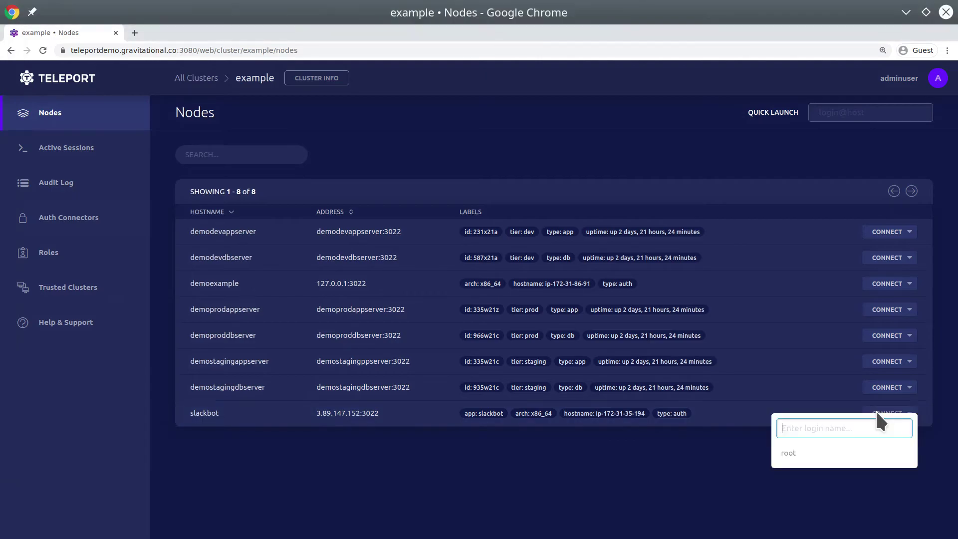
left_click(825, 452)
type("wget https://get.gravitational.com/teleport-access-slack-v0.1.0-linux-amd64-bin.tar.gz")
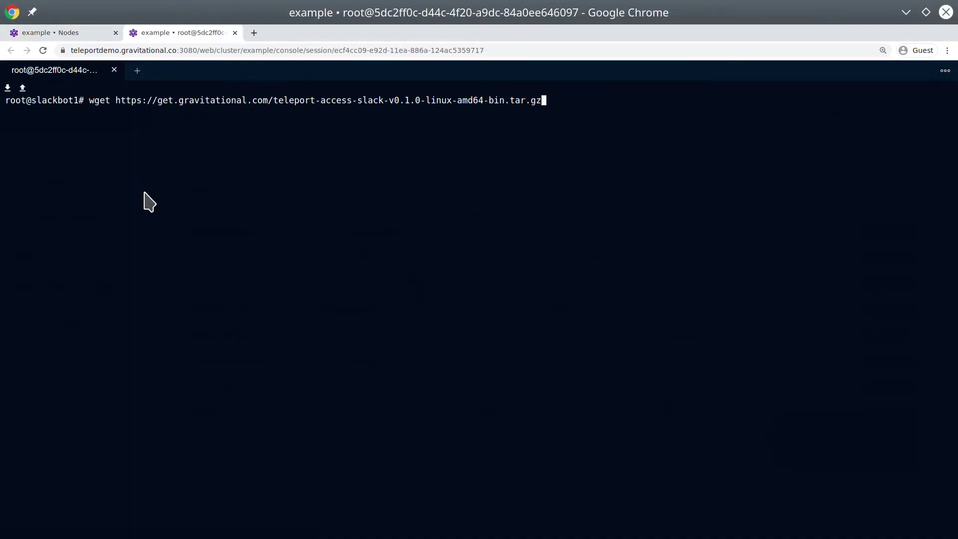
key("Return")
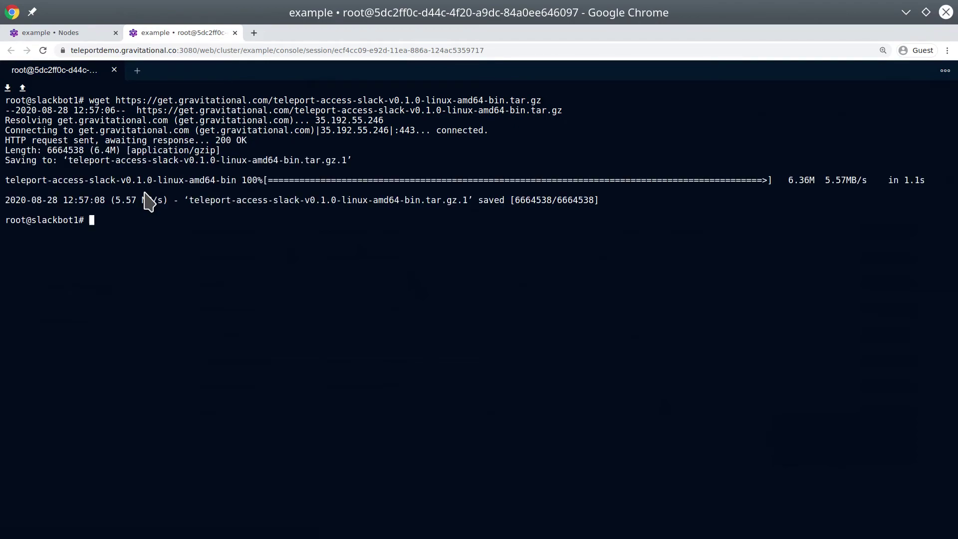
Run the installer in teleport-access-slack/ to copy the plugin binaries into /usr/local/bin
type("cd teleport-access-slack/")
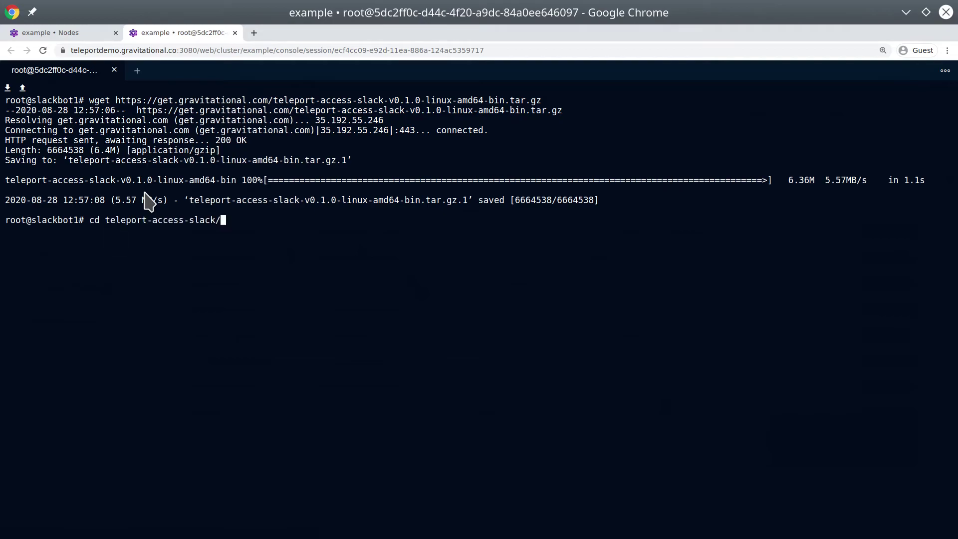
key("Return")
type("/install")
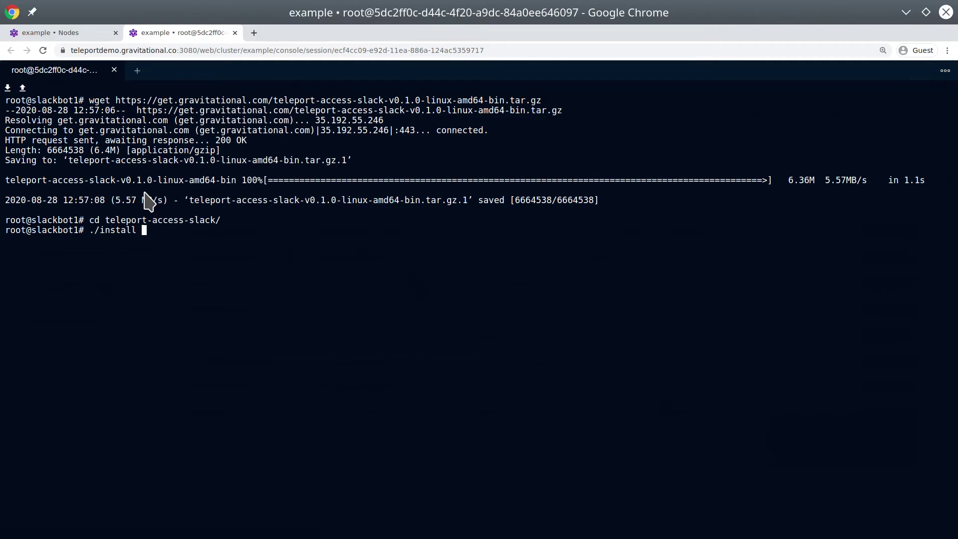
key("Return")
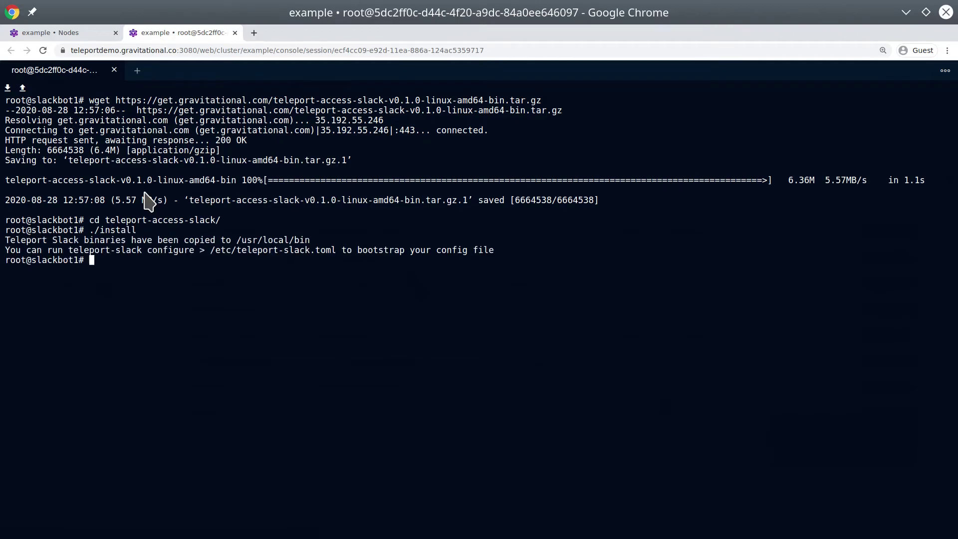
type("vi /etc/teleport-slack")
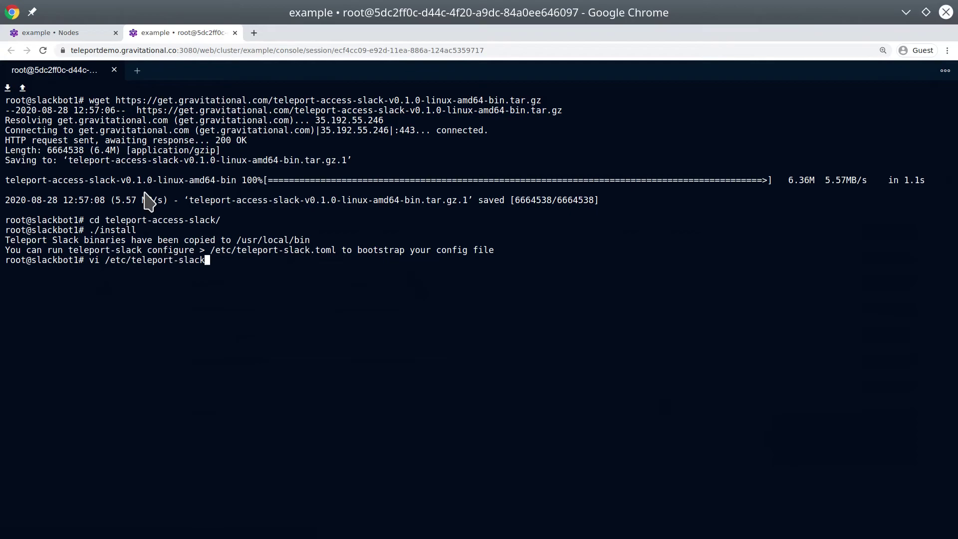
Review /etc/teleport-slack.toml in vi without saving, then launch the plugin with teleport-slack start
key("Tab")
key("Return")
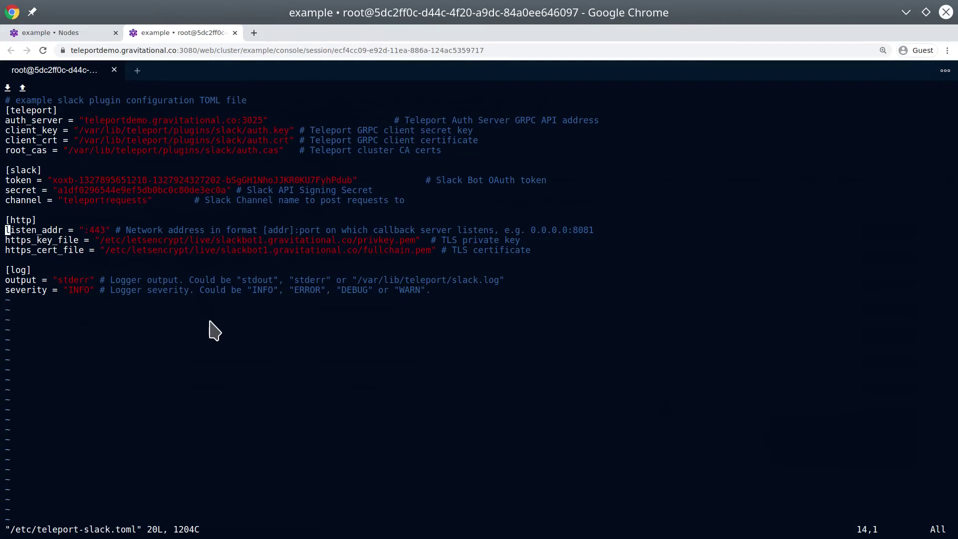
type(":q!")
key("Return")
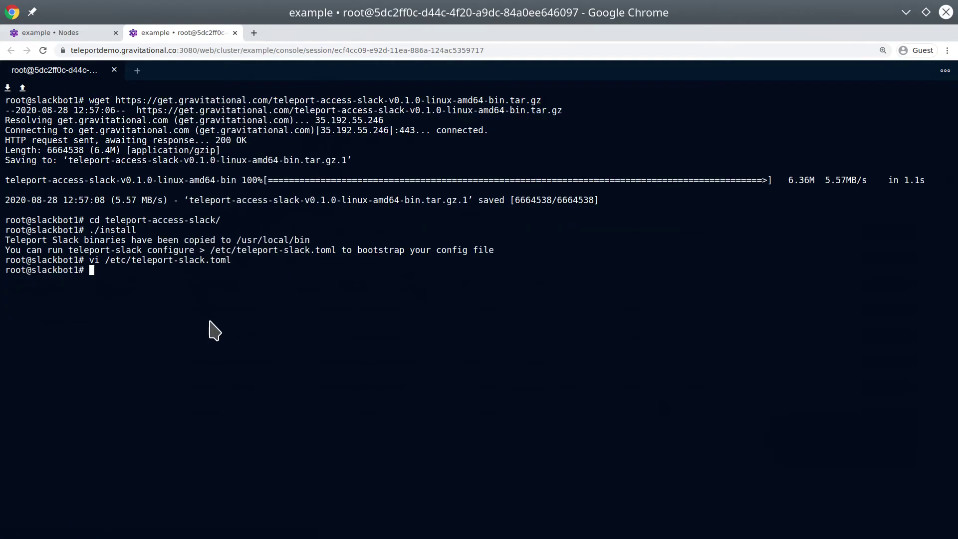
type("teleport-slack start")
key("Return")
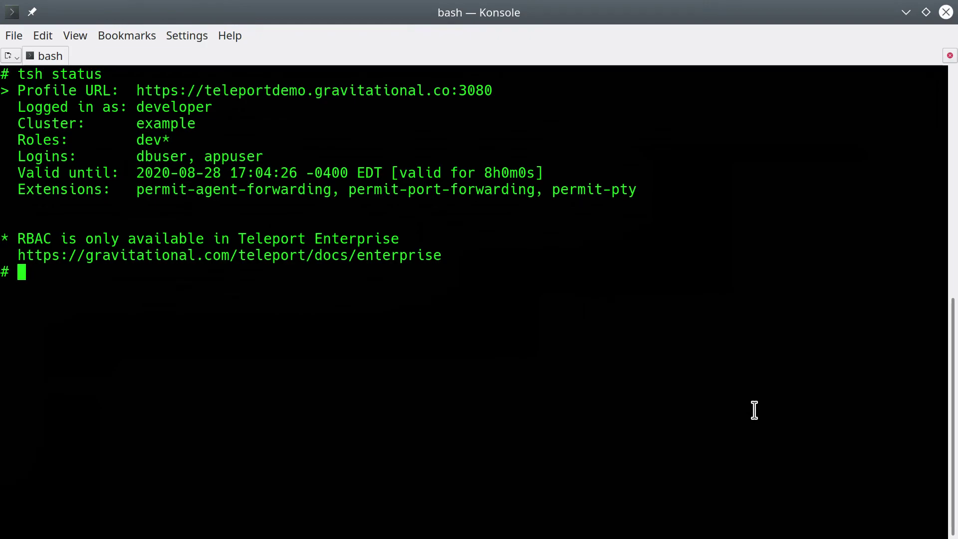
Request the staging and prod roles via tsh login and approve the request in Slack
type("tsh login --request-roles=staging,prod")
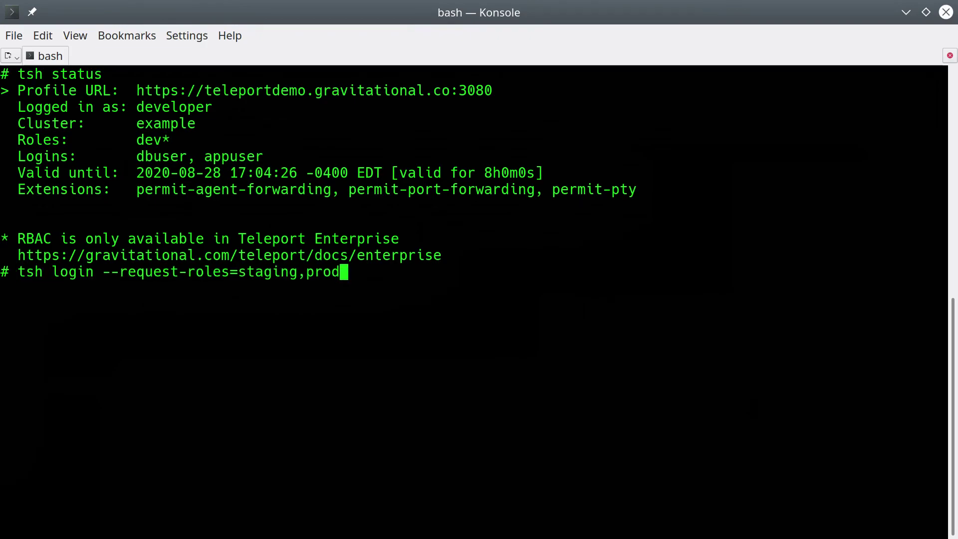
key("Return")
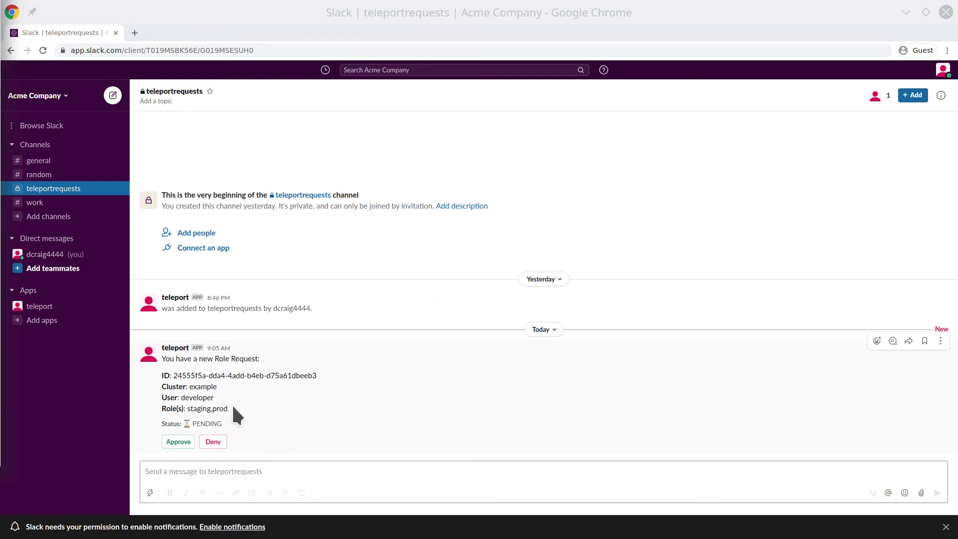
left_click(186, 442)
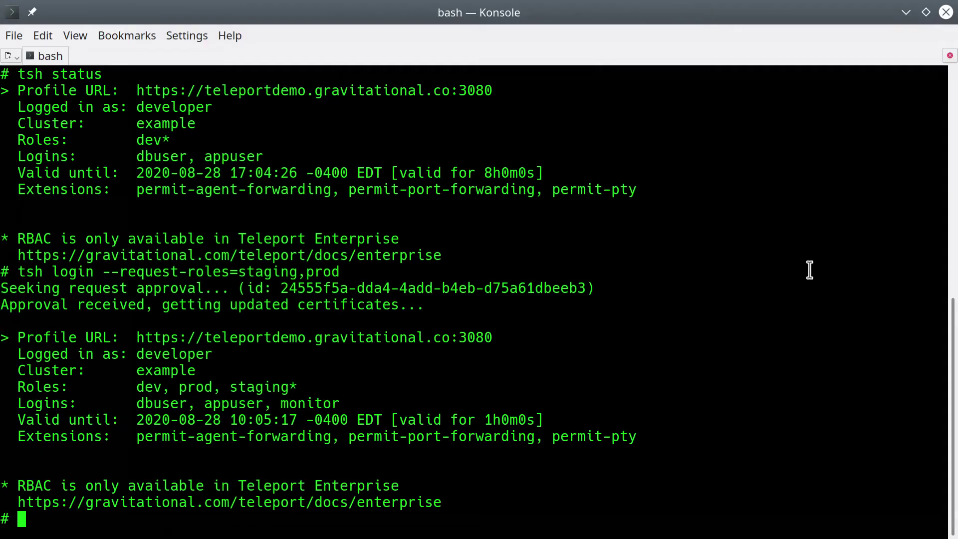
Clear the screen, list nodes with tsh ls, and SSH into demoproddbserver as dbuser
type("clear")
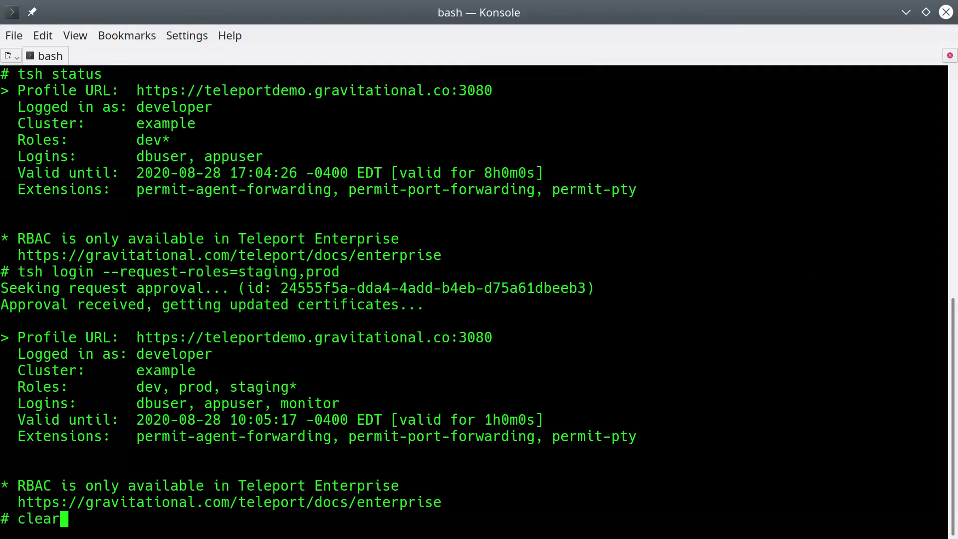
key("Return")
type("tsh ls")
key("Return")
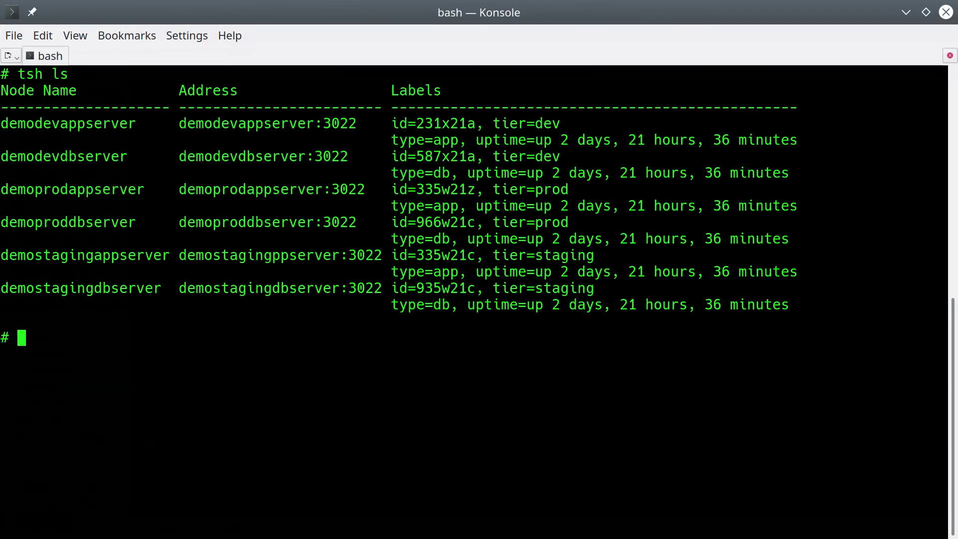
type("tsh ssh dbuser@demoproddb")
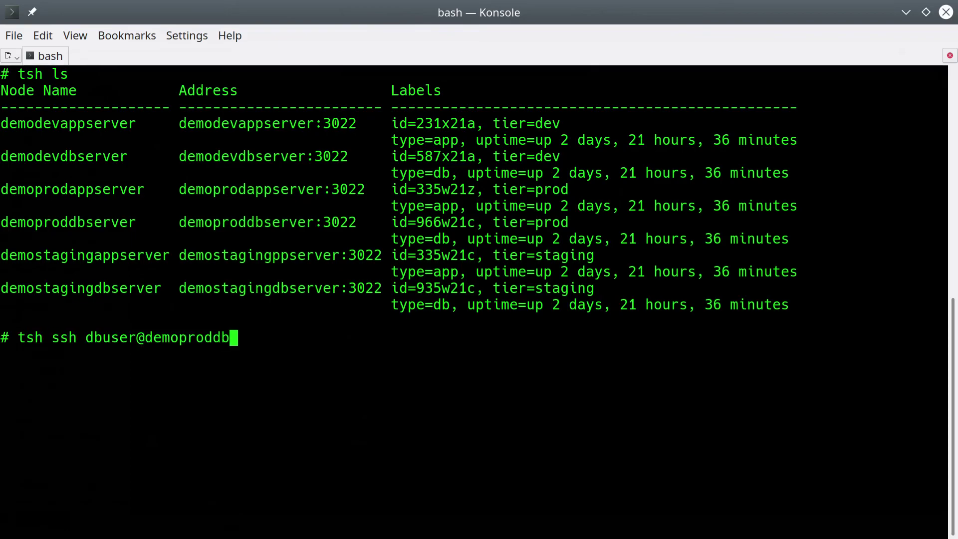
type("server")
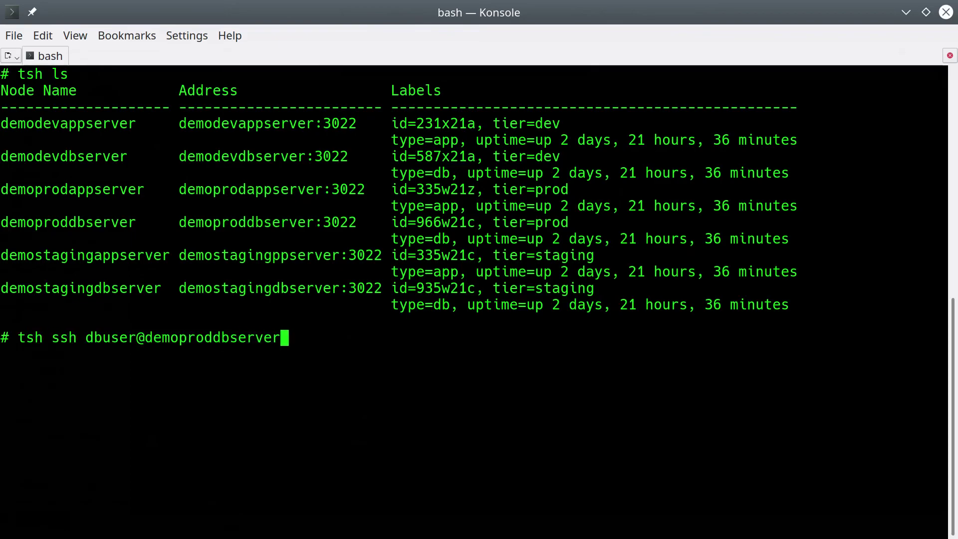
key("Return")
Print Redis server info with redis-cli, then exit Redis and the SSH session
type("r")
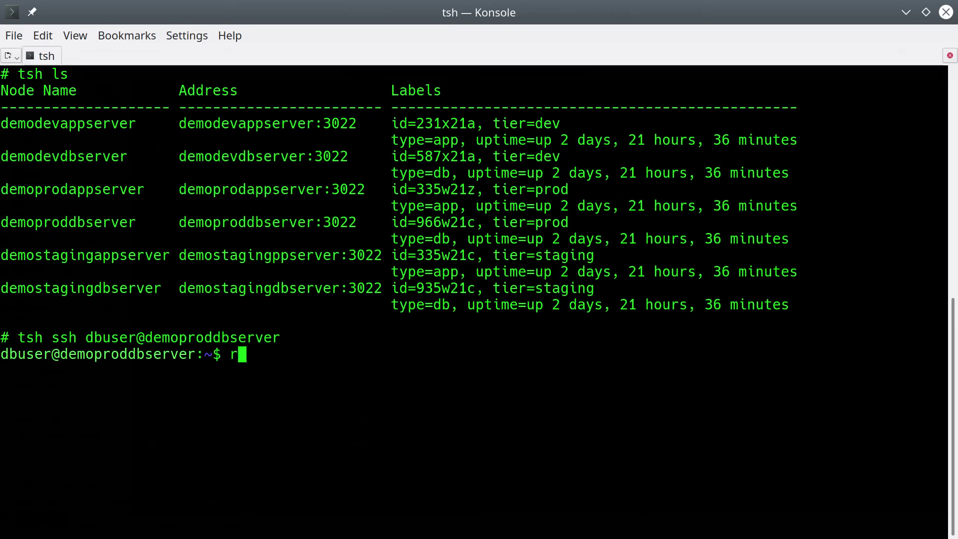
type("edis-cli")
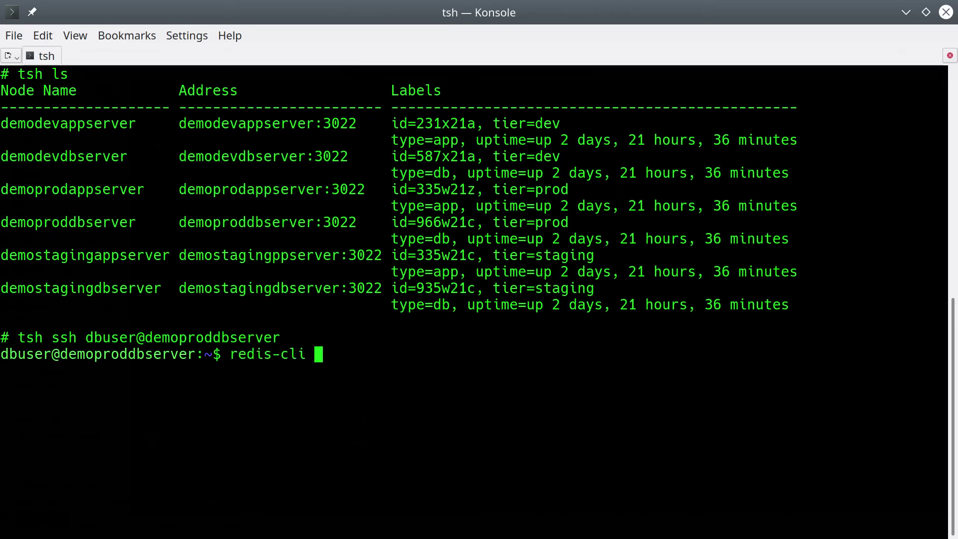
key("Return")
type("info")
key("Return")
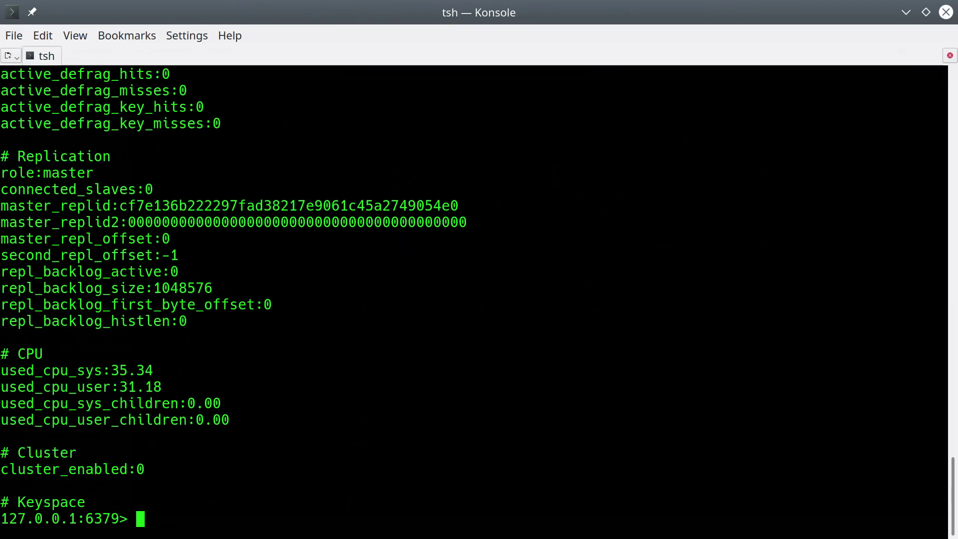
type("exit")
key("Return")
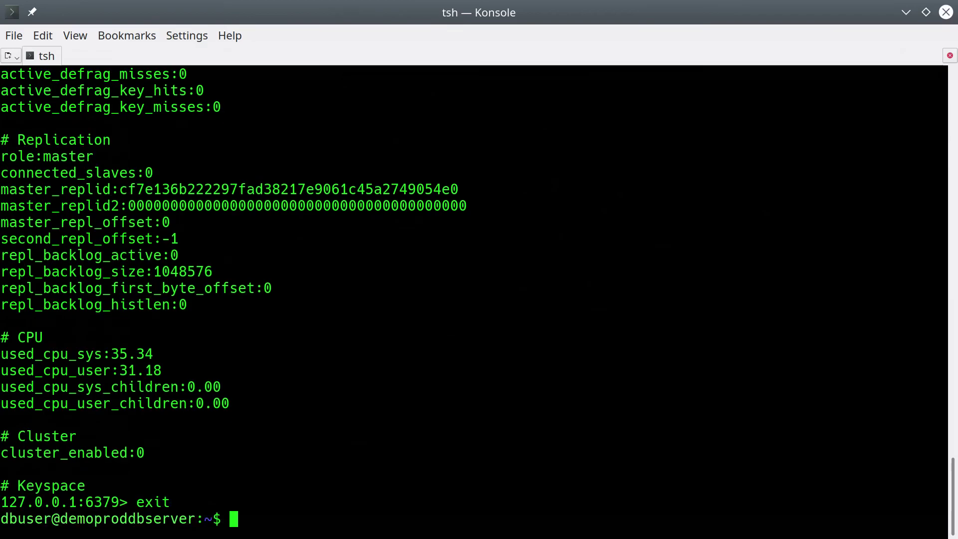
type("exit")
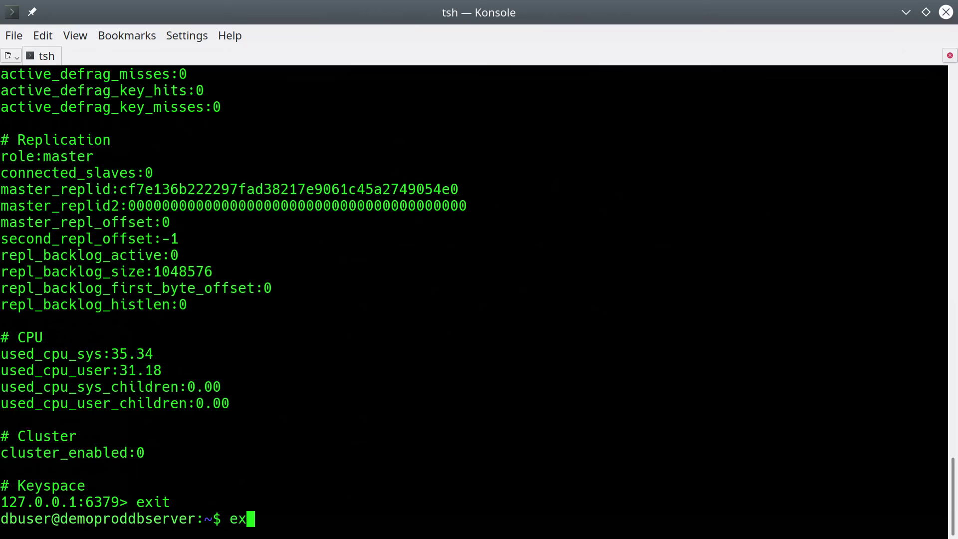